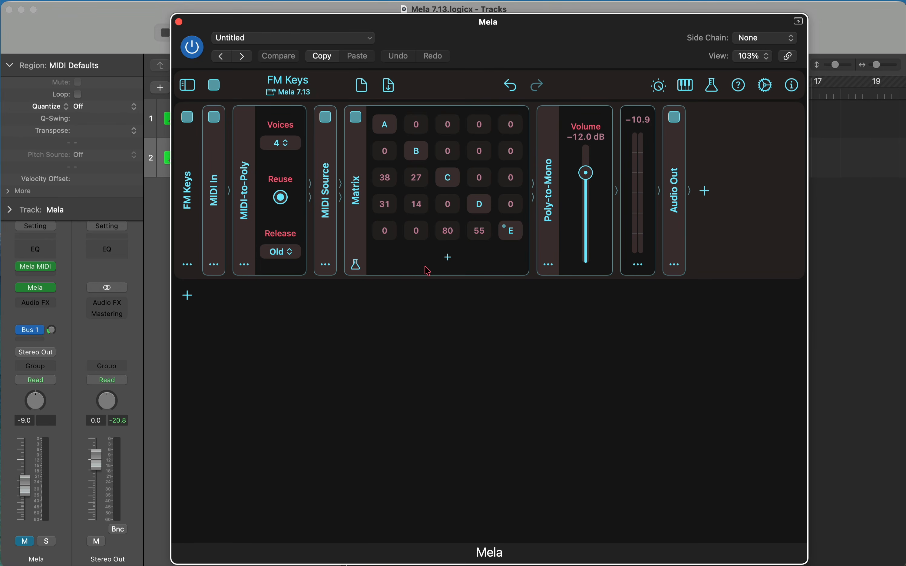
Step: Close the Mela plug-in window and open the NFM instrument on the NFM track
{"action": "left_click", "coordinate": [179, 22]}
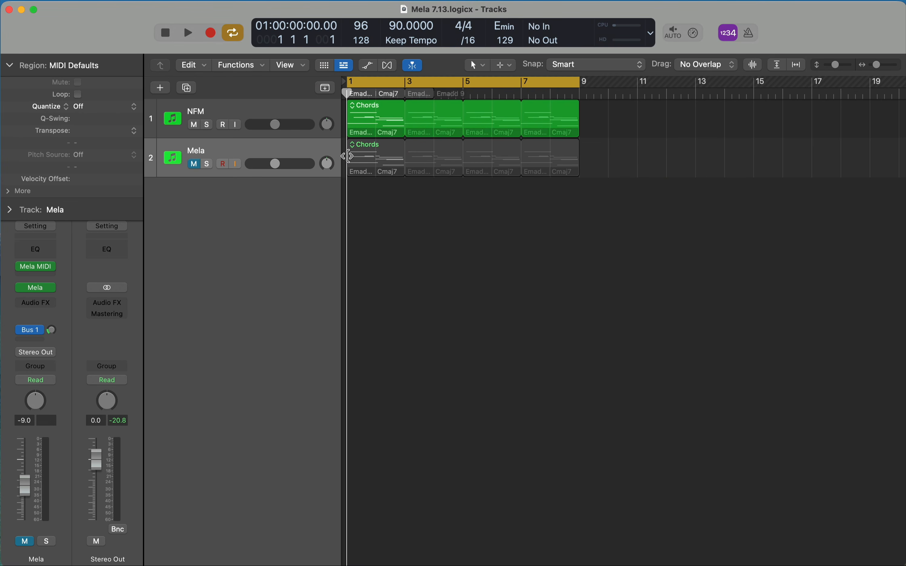
{"action": "left_click", "coordinate": [299, 109]}
{"action": "left_click", "coordinate": [40, 293]}
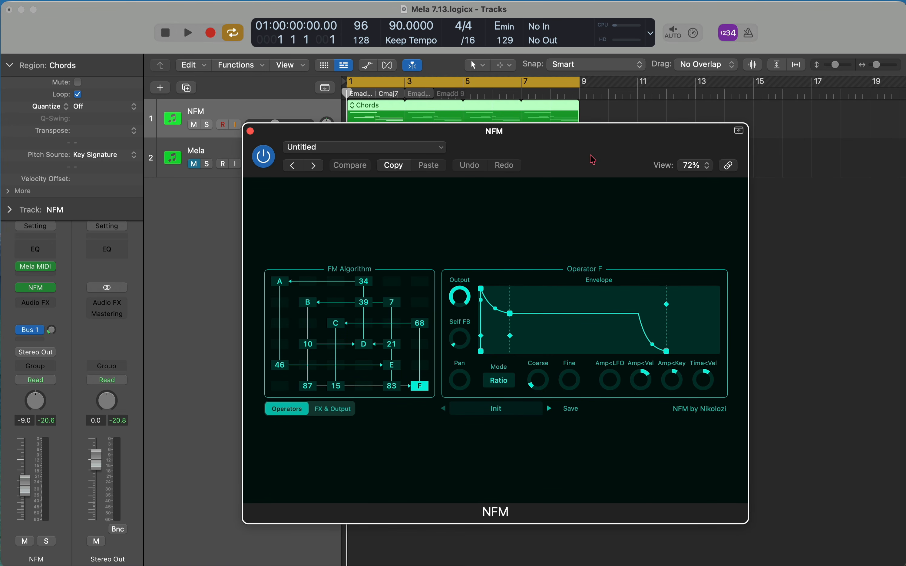
Step: Inspect the Mela MIDI effect on the NFM track, close it and reposition the NFM window
{"action": "left_click", "coordinate": [36, 266]}
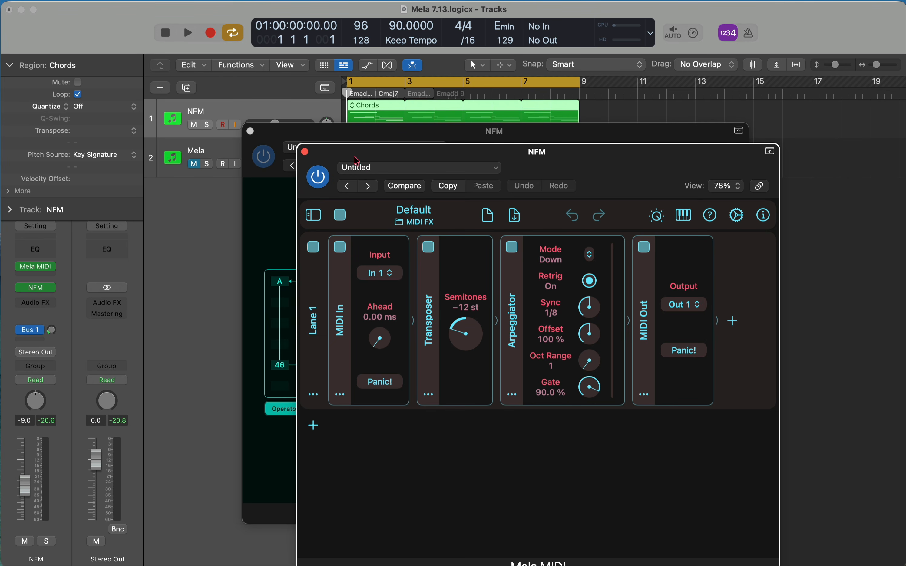
{"action": "left_click", "coordinate": [306, 152]}
{"action": "left_click_drag", "start_coordinate": [400, 142], "coordinate": [406, 259]}
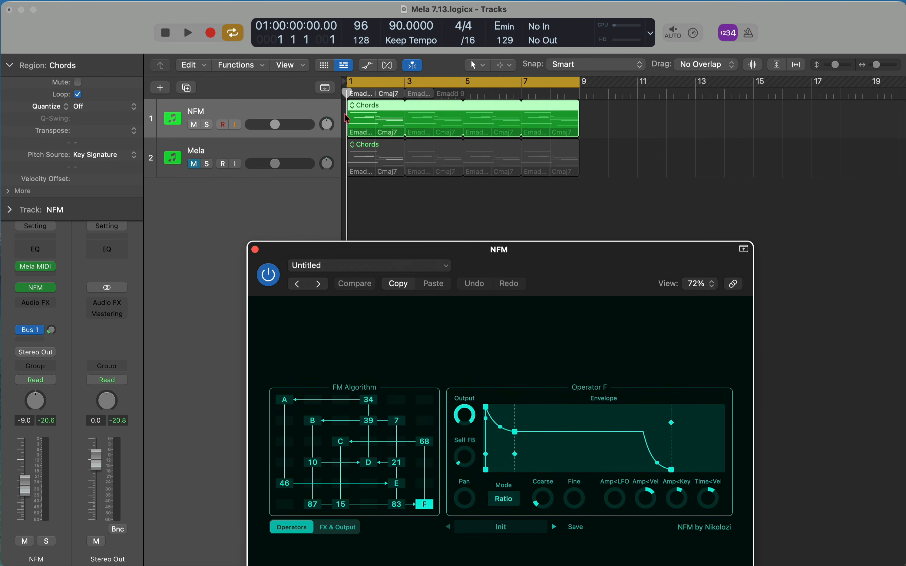
{"action": "left_click_drag", "start_coordinate": [506, 241], "coordinate": [487, 102]}
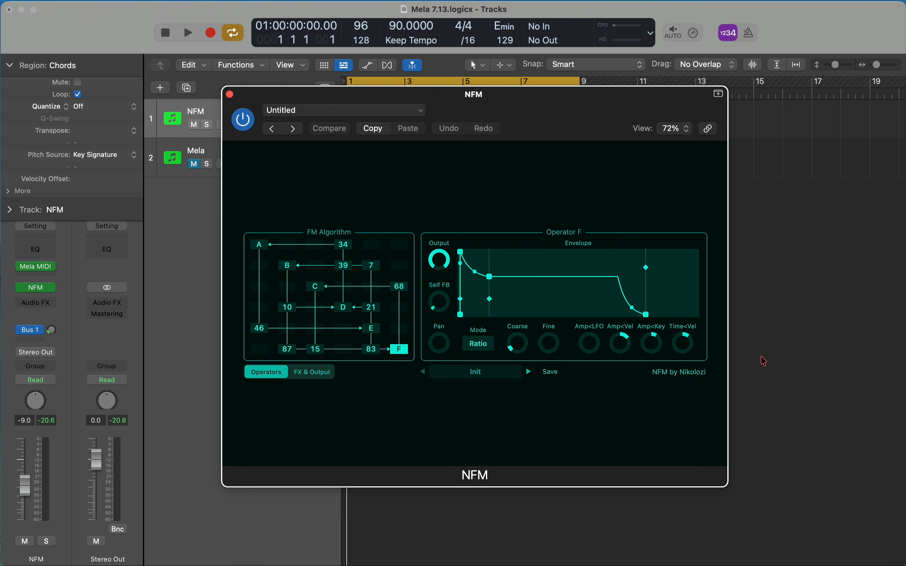
Step: Examine NFM's FX & Output page and return to its Operators page
{"action": "left_click", "coordinate": [324, 375]}
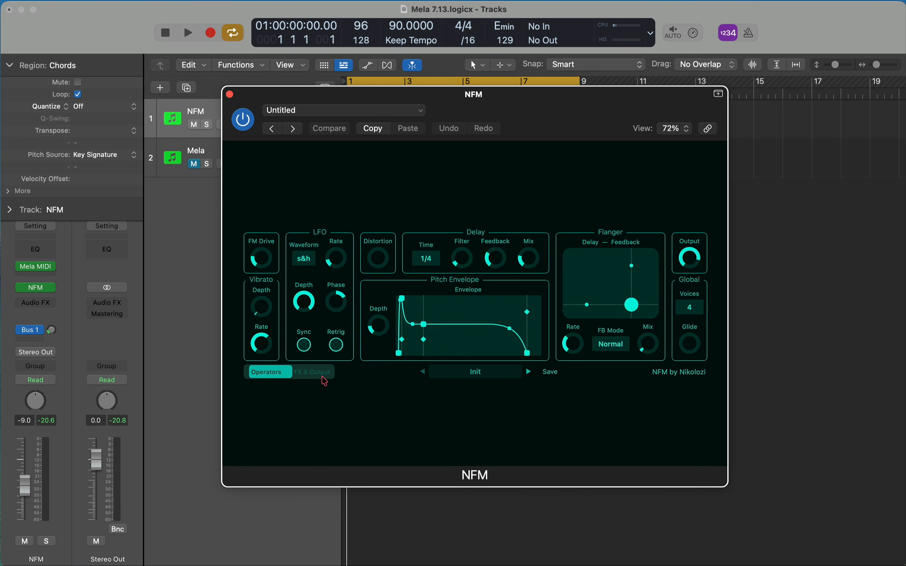
{"action": "left_click", "coordinate": [264, 373]}
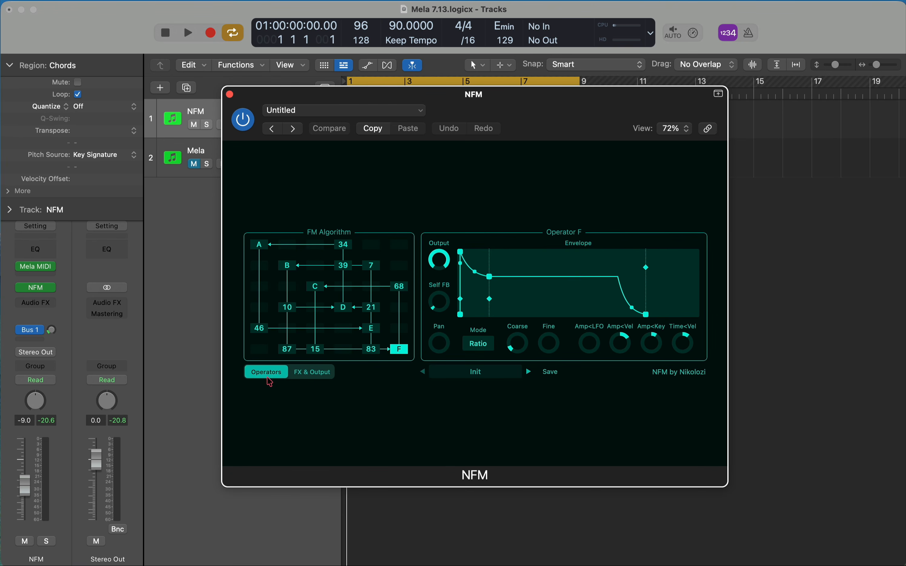
{"action": "left_click", "coordinate": [312, 372]}
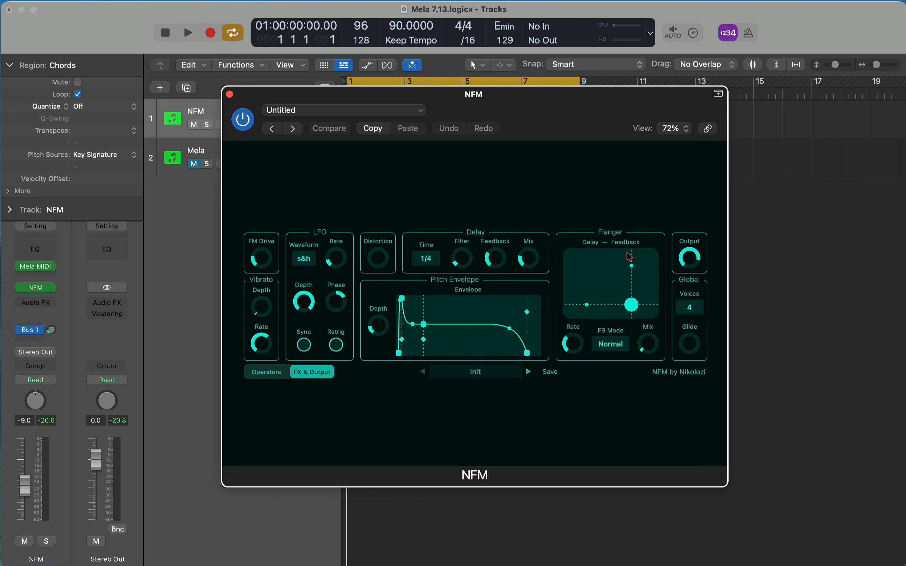
{"action": "left_click", "coordinate": [279, 380]}
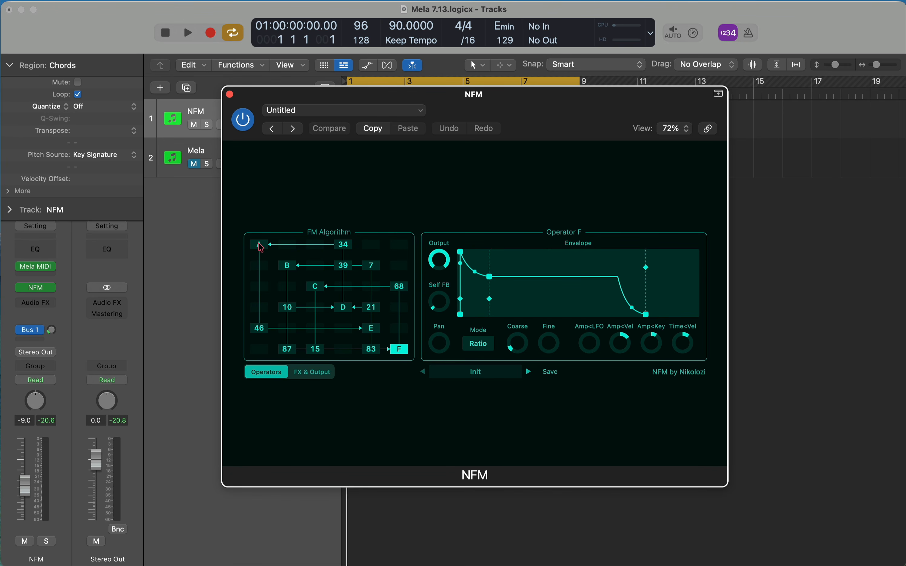
Step: Look through the settings and envelopes of operators E, D, C, B and A in the FM Algorithm matrix
{"action": "left_click", "coordinate": [371, 328]}
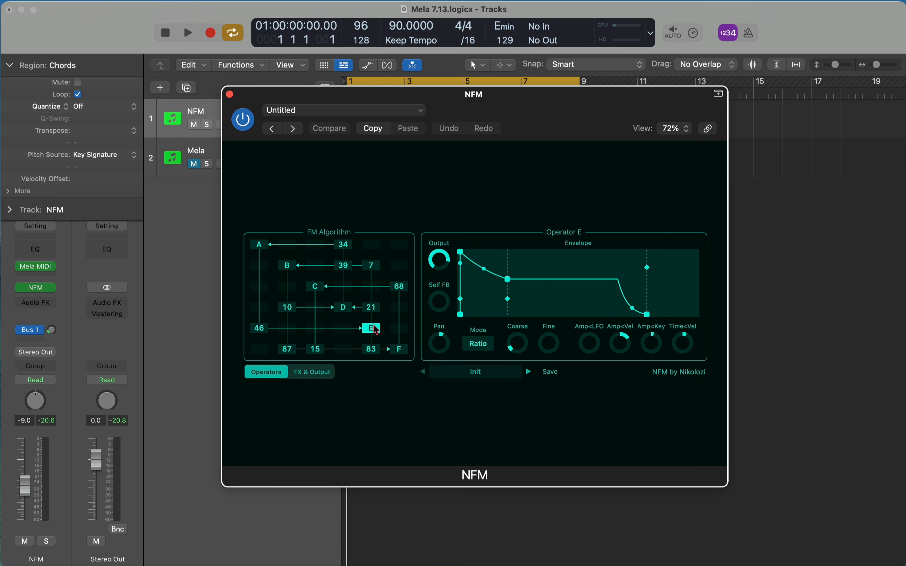
{"action": "left_click", "coordinate": [344, 308]}
{"action": "left_click", "coordinate": [315, 287]}
{"action": "left_click", "coordinate": [287, 266]}
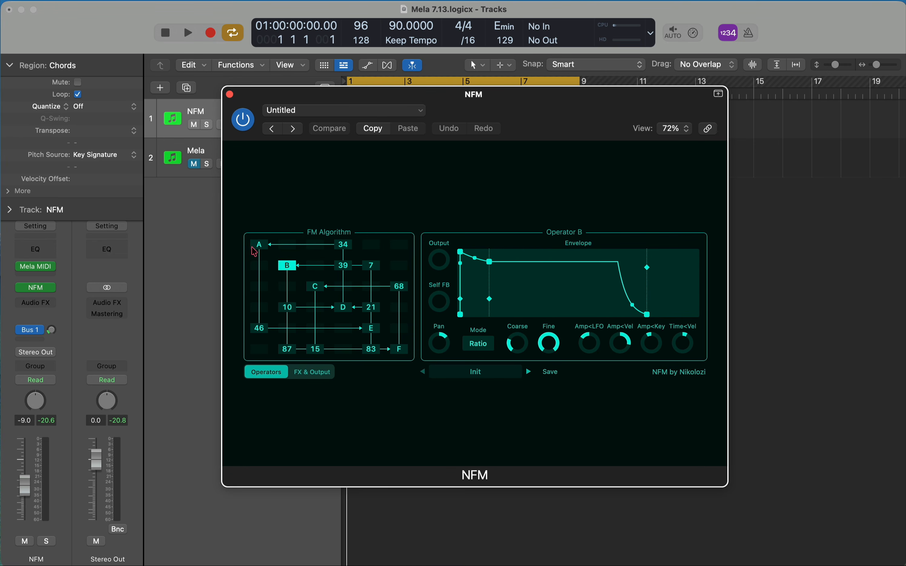
{"action": "left_click", "coordinate": [252, 246]}
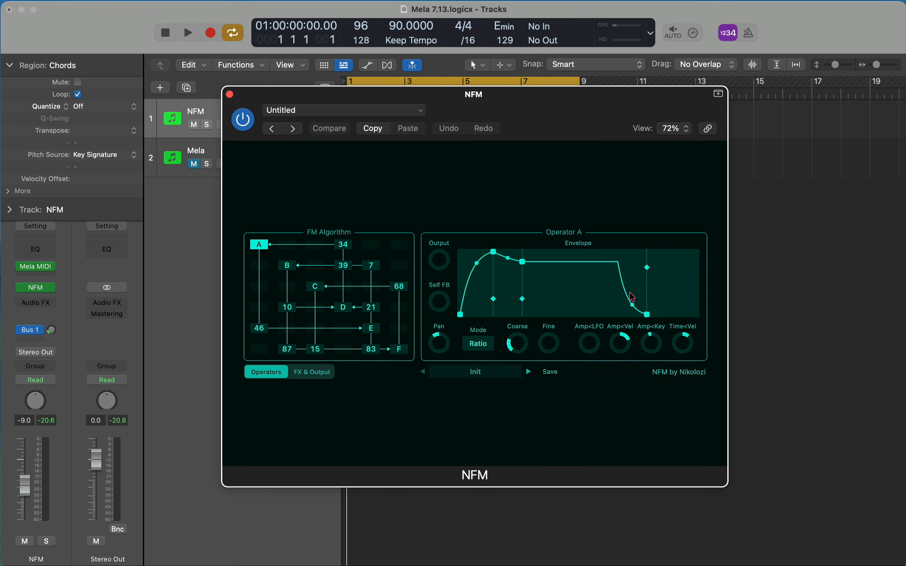
{"action": "left_click", "coordinate": [287, 267]}
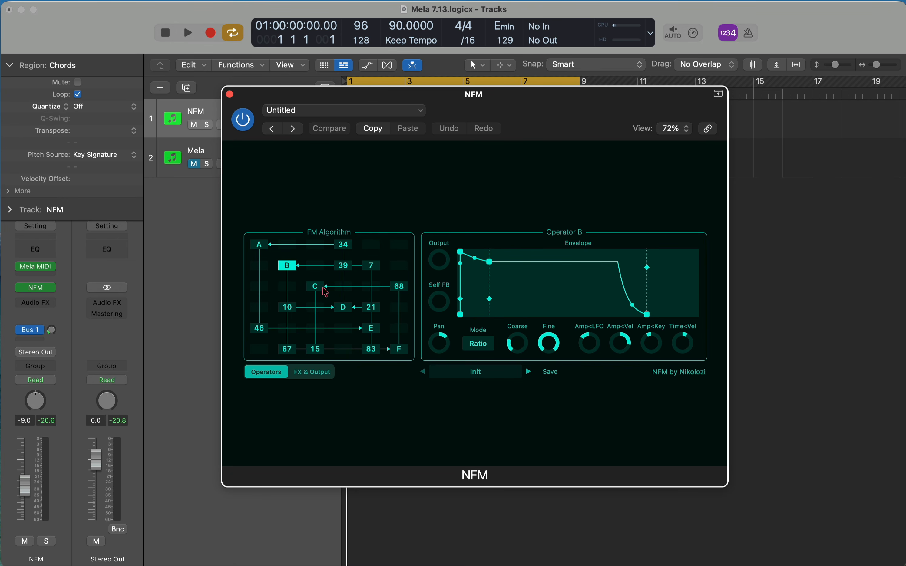
{"action": "left_click", "coordinate": [318, 288]}
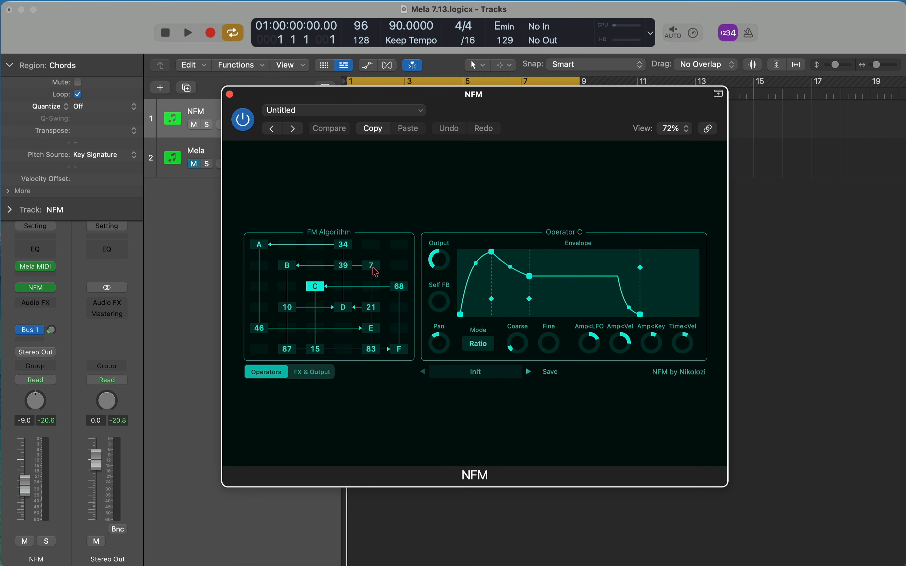
Step: Uncover the tracks, audition the NFM track's chords, close the NFM window and stop playback
{"action": "mouse_move", "coordinate": [398, 247]}
{"action": "left_mouse_down"}
{"action": "mouse_move", "coordinate": [401, 94]}
{"action": "mouse_move", "coordinate": [396, 248]}
{"action": "left_mouse_up"}
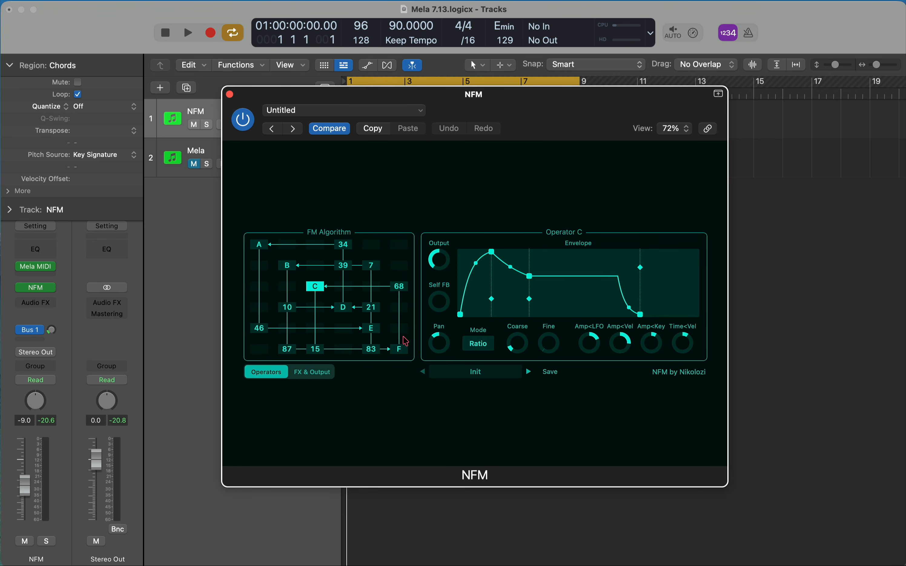
{"action": "left_click_drag", "start_coordinate": [400, 325], "coordinate": [409, 476]}
{"action": "left_click_drag", "start_coordinate": [262, 98], "coordinate": [268, 249]}
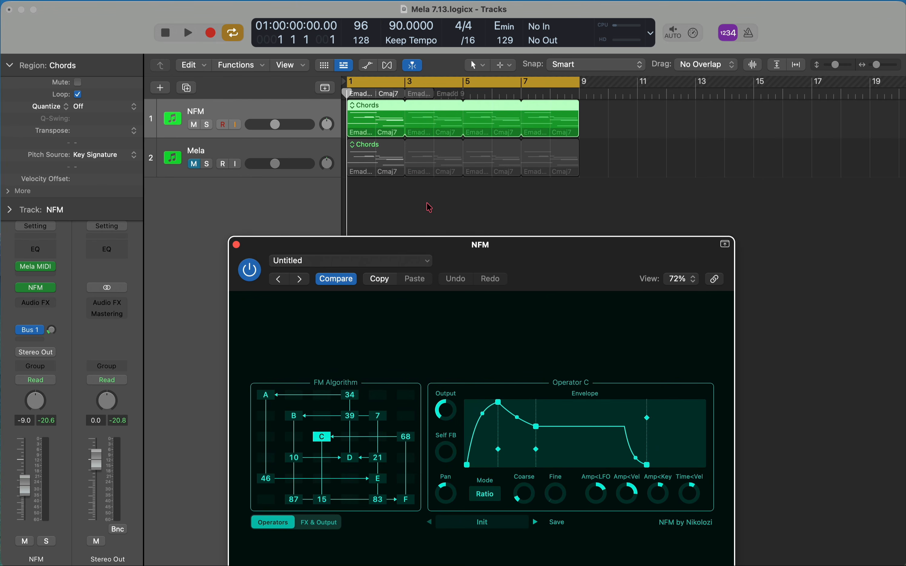
{"action": "left_click", "coordinate": [509, 218]}
{"action": "key", "text": "space"}
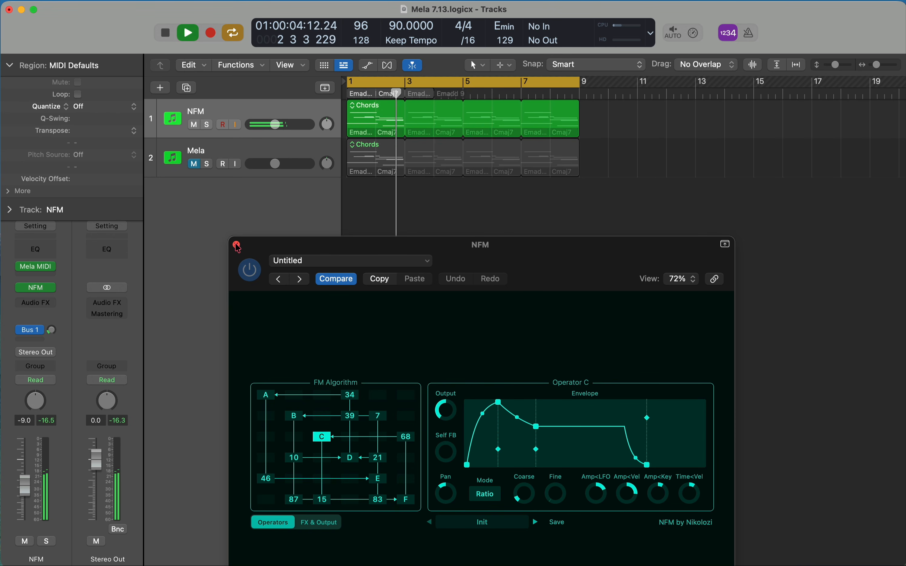
{"action": "left_click", "coordinate": [238, 247]}
{"action": "key", "text": "space"}
Step: Mute the NFM track, unmute the Mela track and show the Mela plug-in window
{"action": "left_click", "coordinate": [277, 158]}
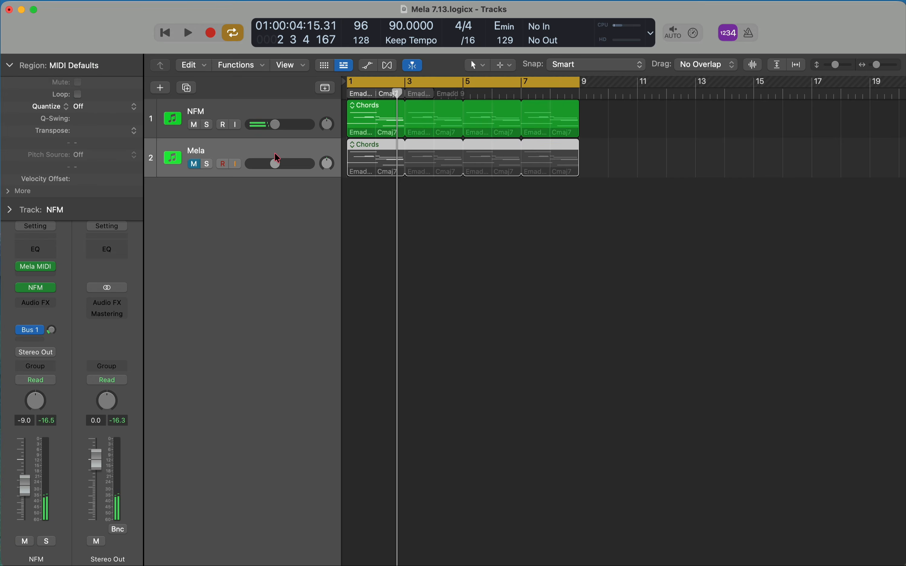
{"action": "left_click", "coordinate": [194, 125]}
{"action": "left_click", "coordinate": [193, 164]}
{"action": "key", "text": "v"}
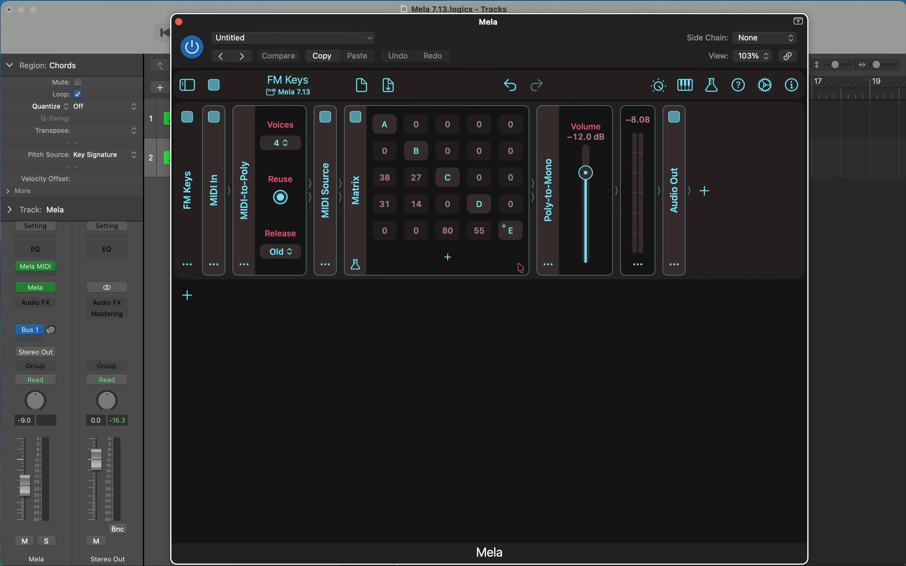
Step: Examine the FM Keys patch's matrix operators A through D and view the Mela 7.13 presets in the patch browser
{"action": "left_click", "coordinate": [417, 151]}
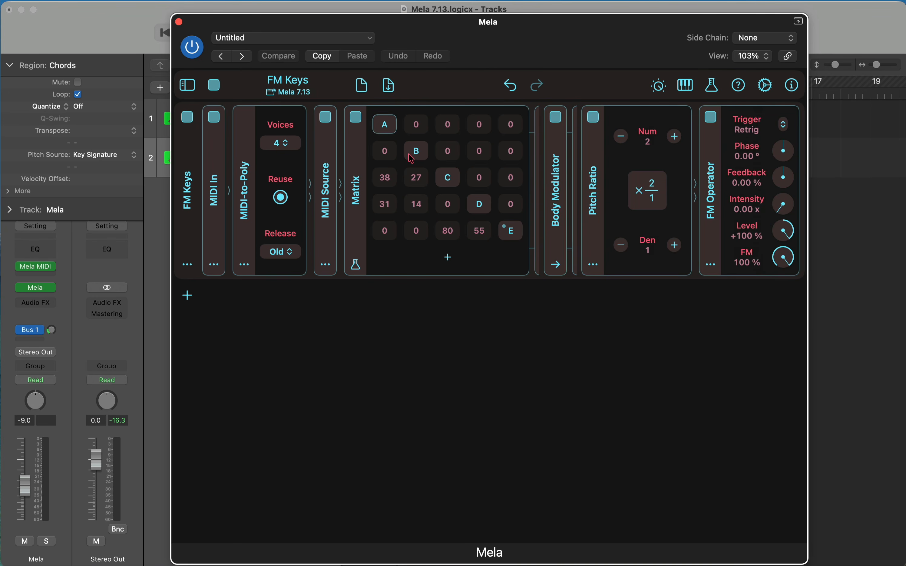
{"action": "left_click", "coordinate": [448, 178]}
{"action": "left_click", "coordinate": [484, 216]}
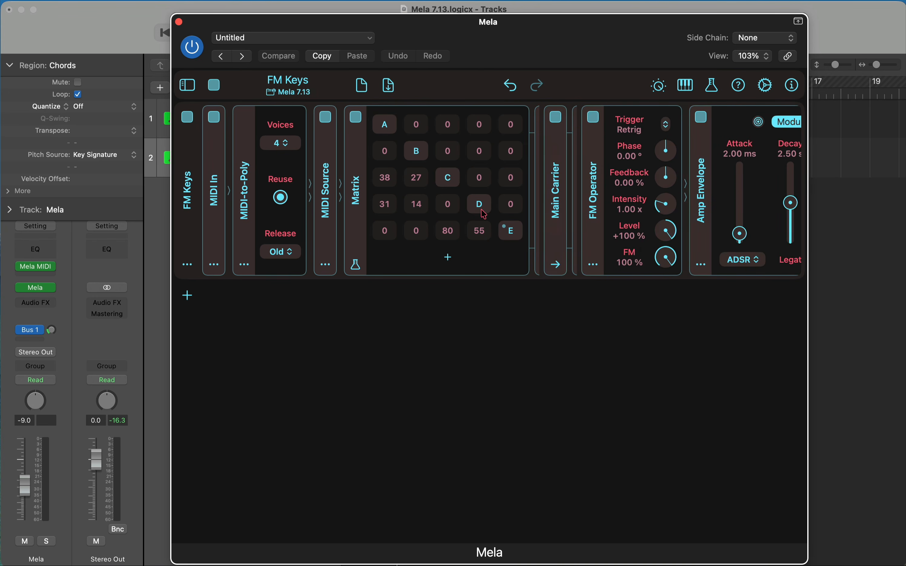
{"action": "left_click", "coordinate": [417, 160]}
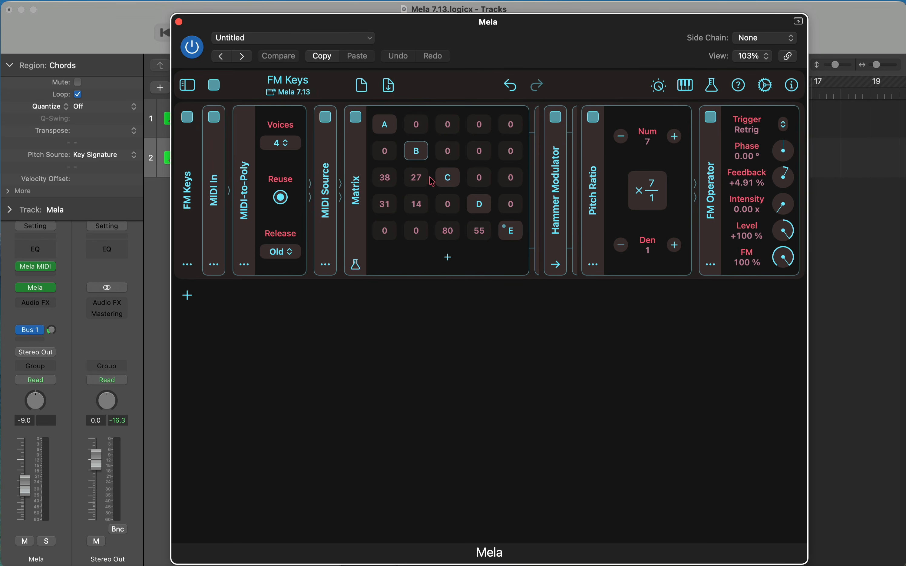
{"action": "left_click", "coordinate": [192, 90]}
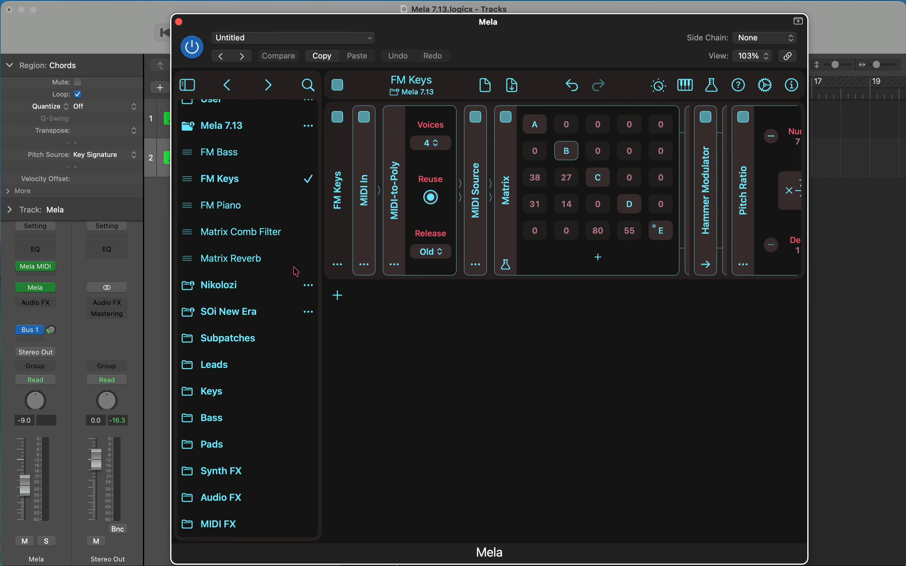
{"action": "left_click", "coordinate": [193, 85]}
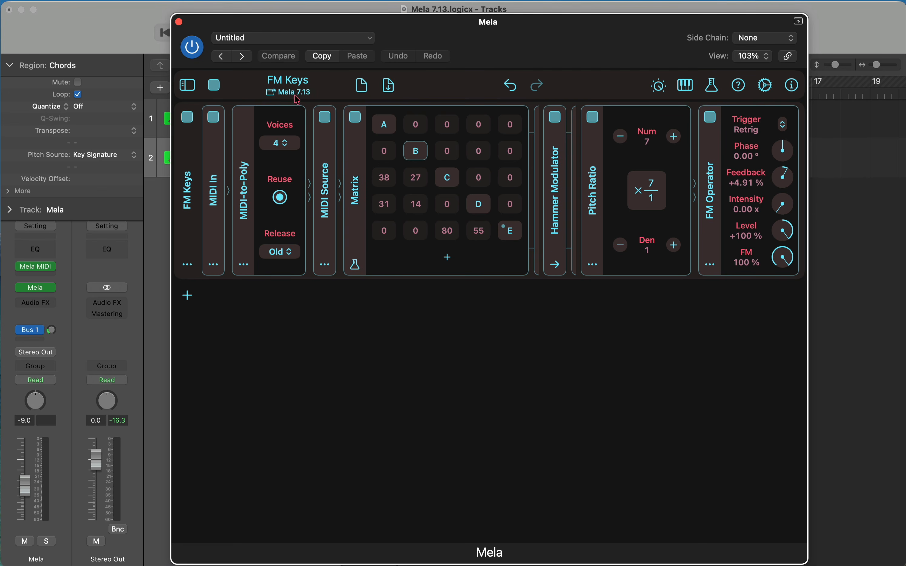
Step: Uncover the tracks and audition the Mela track's FM Keys chords from the start of the project
{"action": "left_click_drag", "start_coordinate": [527, 43], "coordinate": [511, 312]}
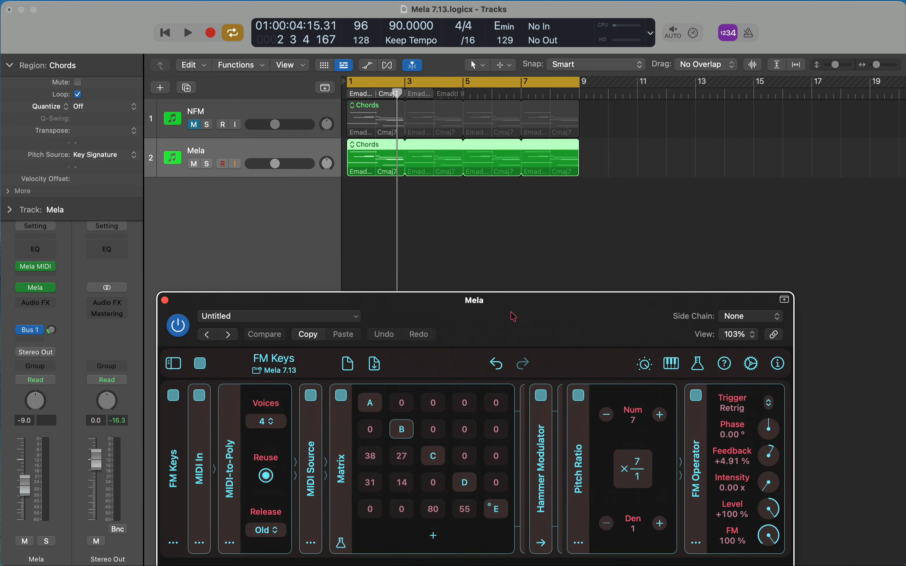
{"action": "left_click", "coordinate": [472, 245]}
{"action": "key", "text": "Return"}
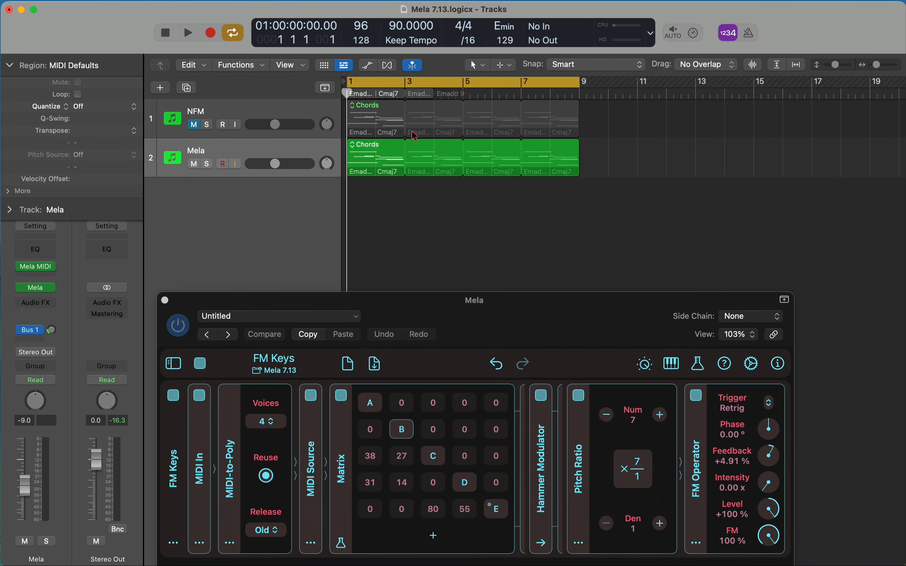
{"action": "key", "text": "space"}
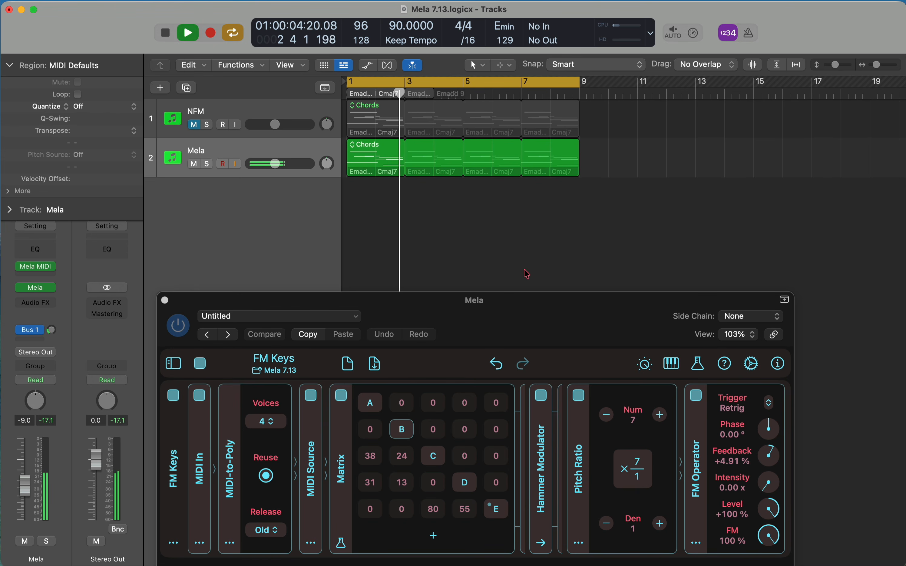
{"action": "key", "text": "space"}
Step: Examine the Hammer Modulator's Pitch Ratio, FM Operator and Amp Envelope modules, and look at other operators in the matrix
{"action": "left_click_drag", "start_coordinate": [537, 306], "coordinate": [536, 28]}
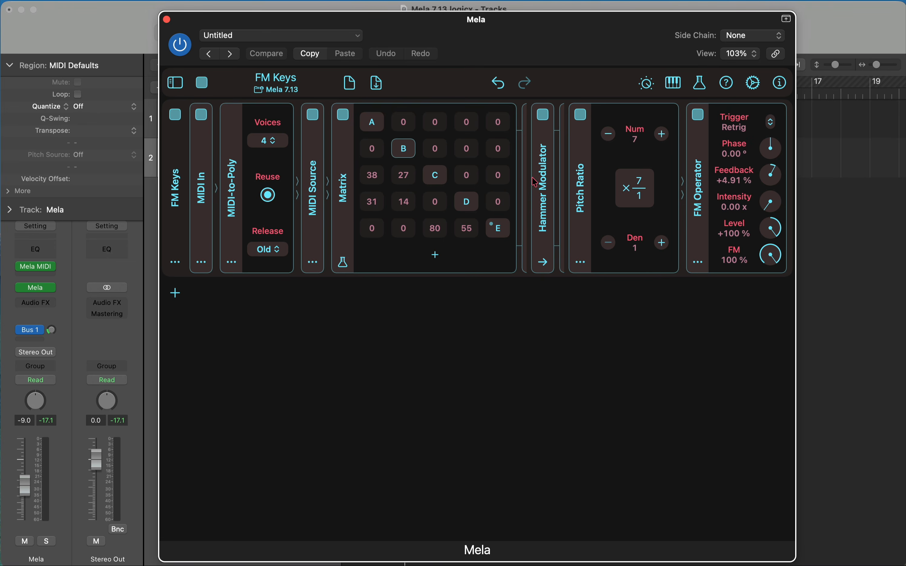
{"action": "scroll", "coordinate": [524, 183], "scroll_direction": "right", "scroll_amount": 8}
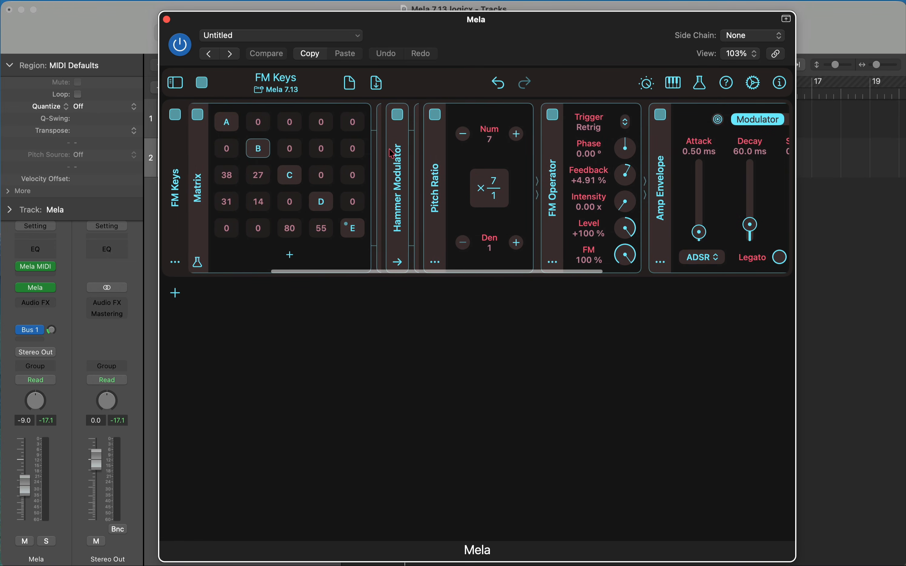
{"action": "scroll", "coordinate": [492, 205], "scroll_direction": "right", "scroll_amount": 6}
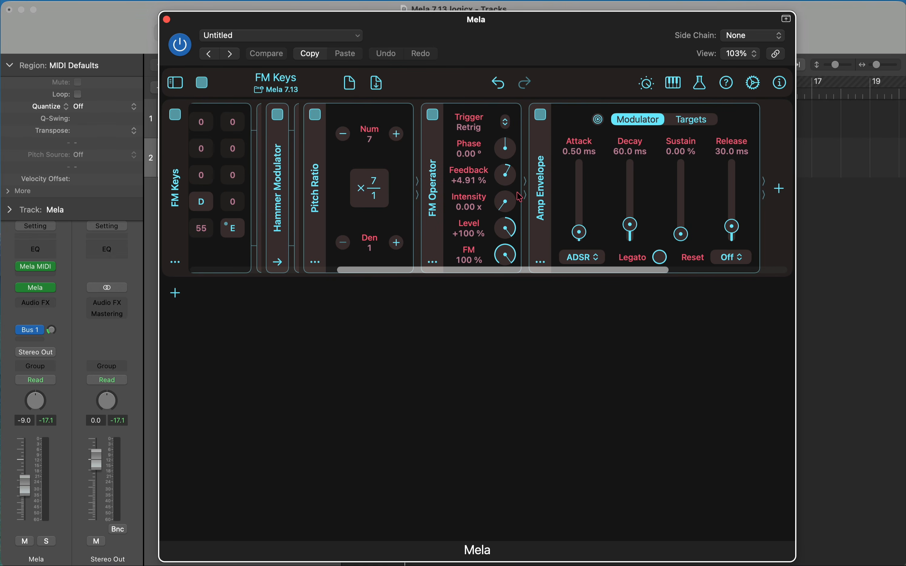
{"action": "scroll", "coordinate": [519, 198], "scroll_direction": "left", "scroll_amount": 6}
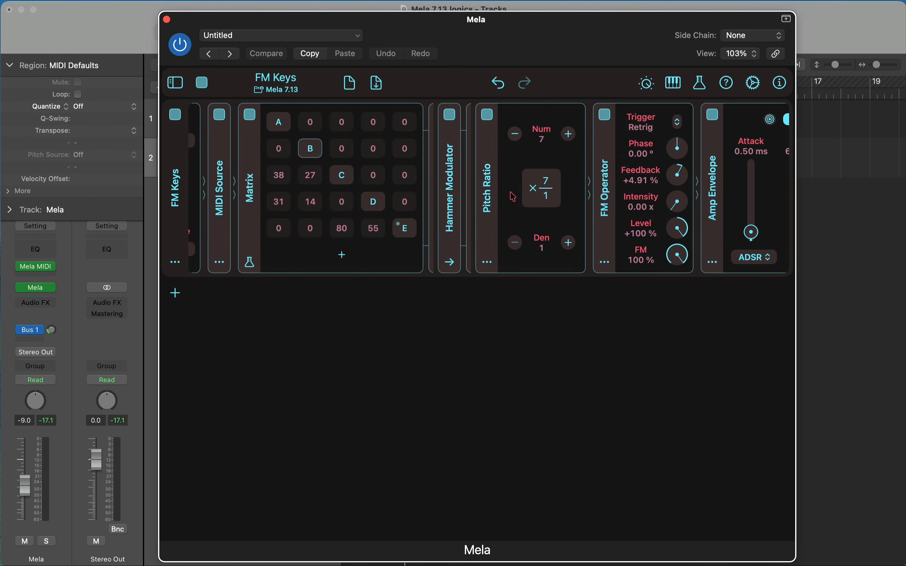
{"action": "left_click", "coordinate": [348, 185]}
{"action": "left_click", "coordinate": [410, 230]}
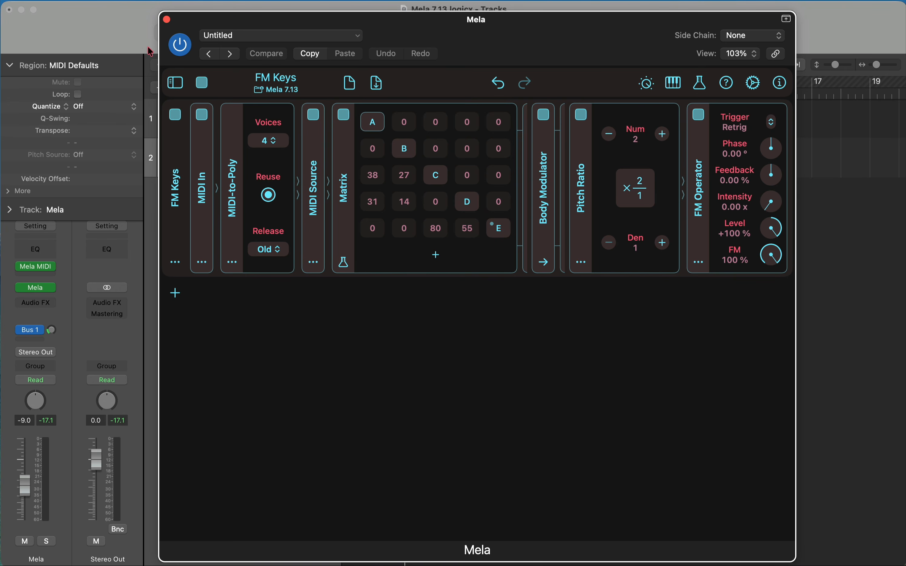
Step: Initialize a blank patch and add a lane containing MIDI In, MIDI-to-Poly and Audio Out modules
{"action": "left_click", "coordinate": [361, 79]}
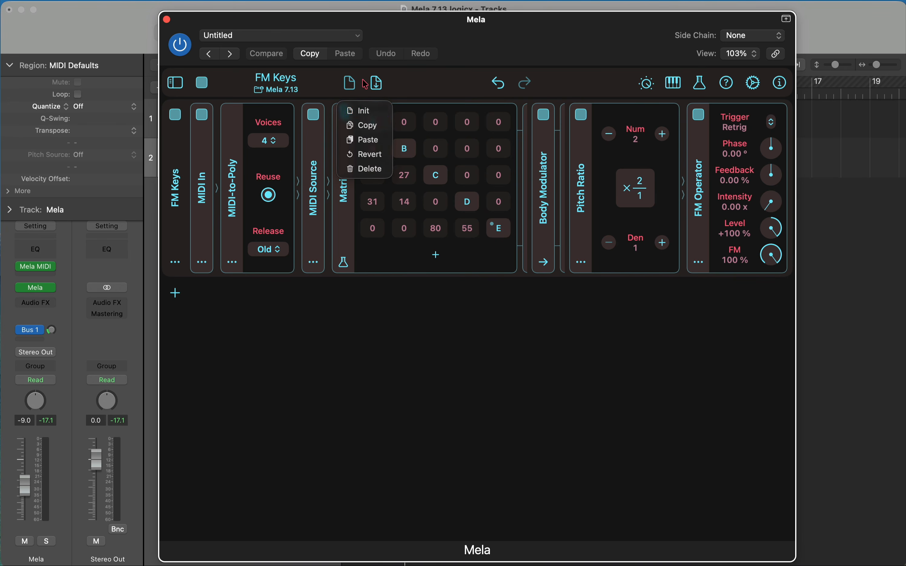
{"action": "left_click", "coordinate": [367, 110]}
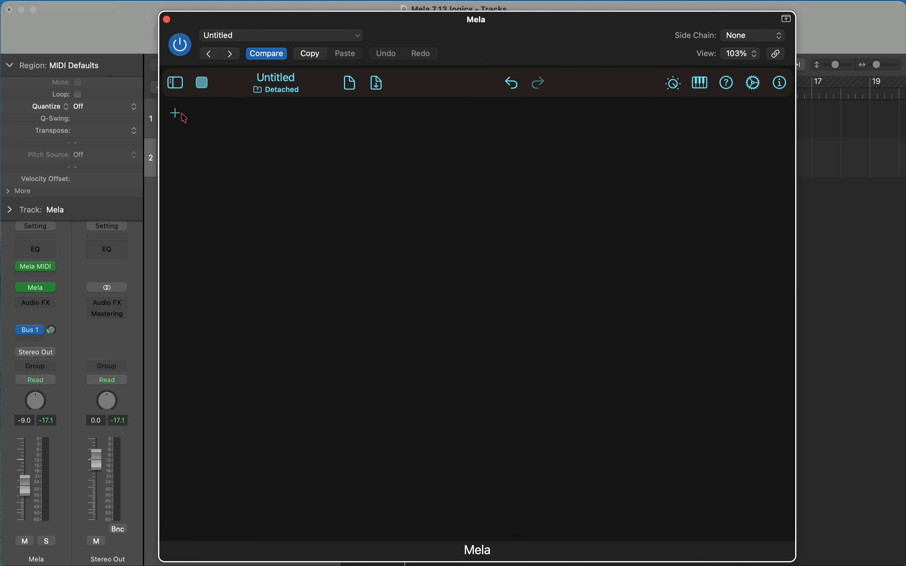
{"action": "left_click", "coordinate": [176, 112]}
{"action": "left_click", "coordinate": [235, 225]}
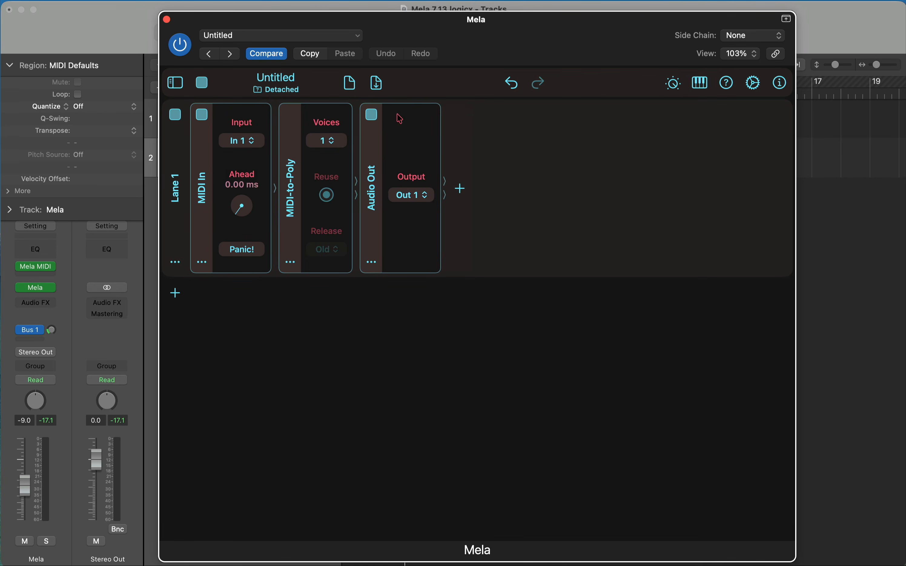
Step: Set MIDI-to-Poly to 4 voices and collapse the MIDI In, MIDI-to-Poly and Audio Out modules
{"action": "left_click", "coordinate": [344, 146]}
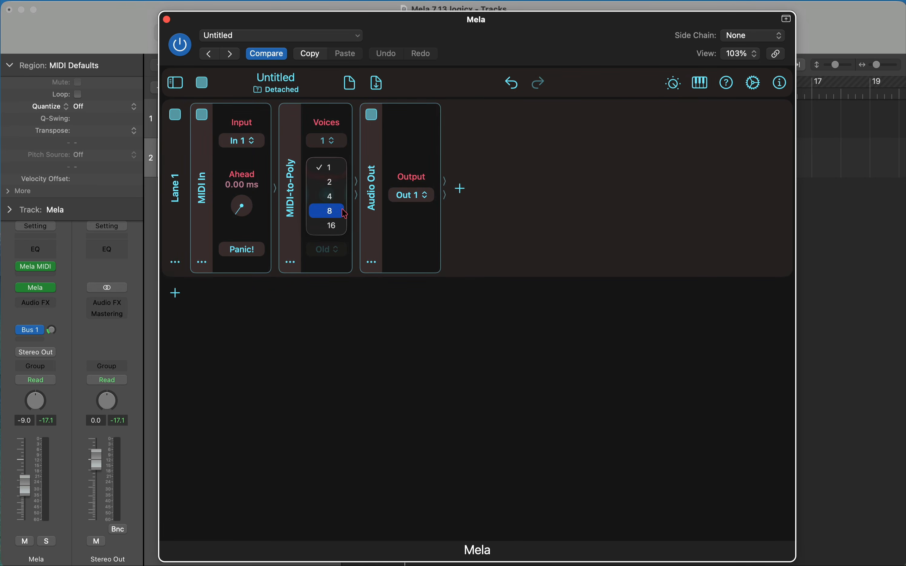
{"action": "left_click", "coordinate": [329, 195]}
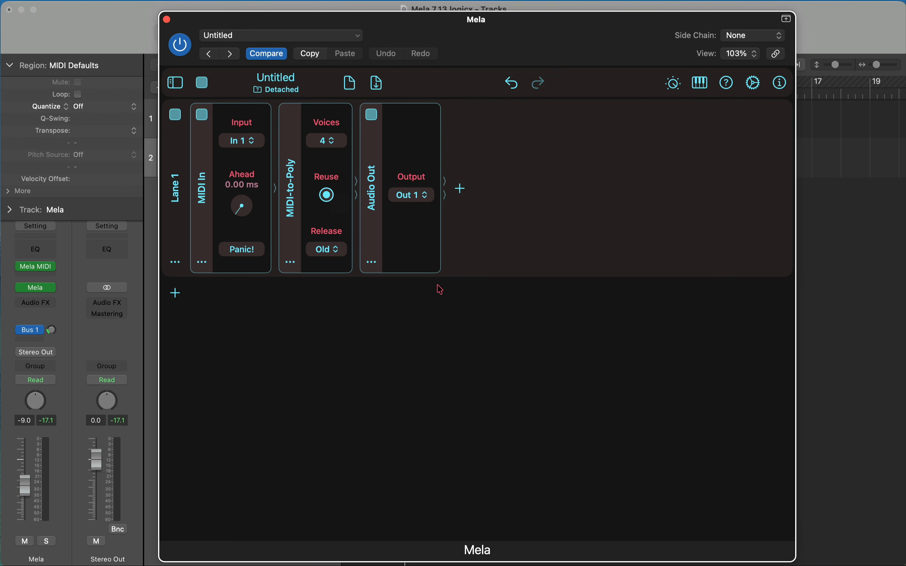
{"action": "left_click", "coordinate": [290, 210]}
{"action": "left_click", "coordinate": [199, 203]}
{"action": "left_click", "coordinate": [266, 225]}
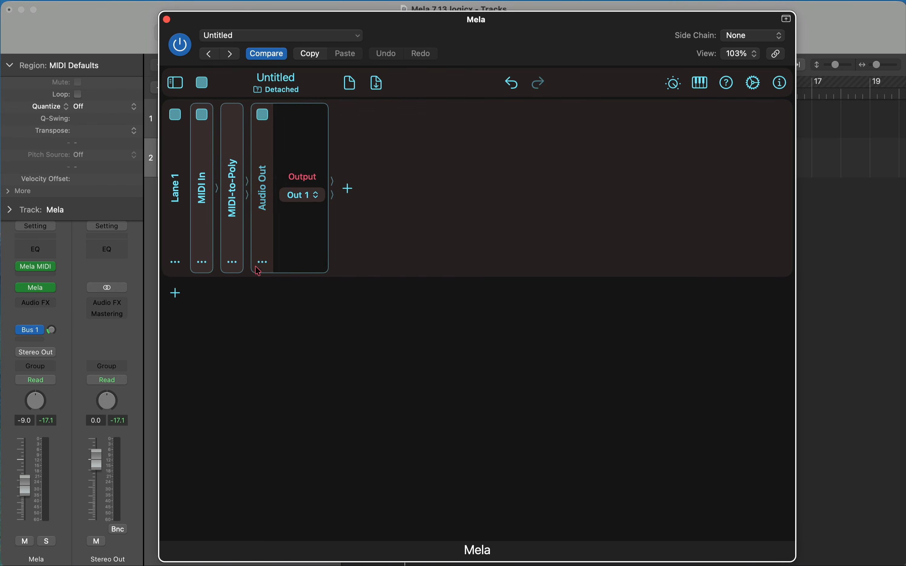
Step: Insert an FM Operator module between MIDI-to-Poly and Audio Out
{"action": "left_click", "coordinate": [263, 262]}
{"action": "mouse_move", "coordinate": [330, 389]}
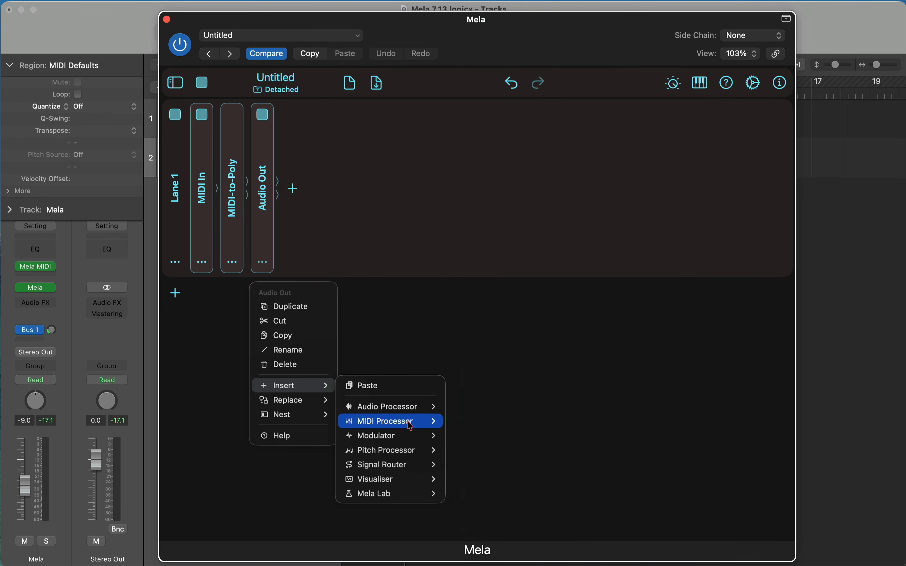
{"action": "mouse_move", "coordinate": [409, 422]}
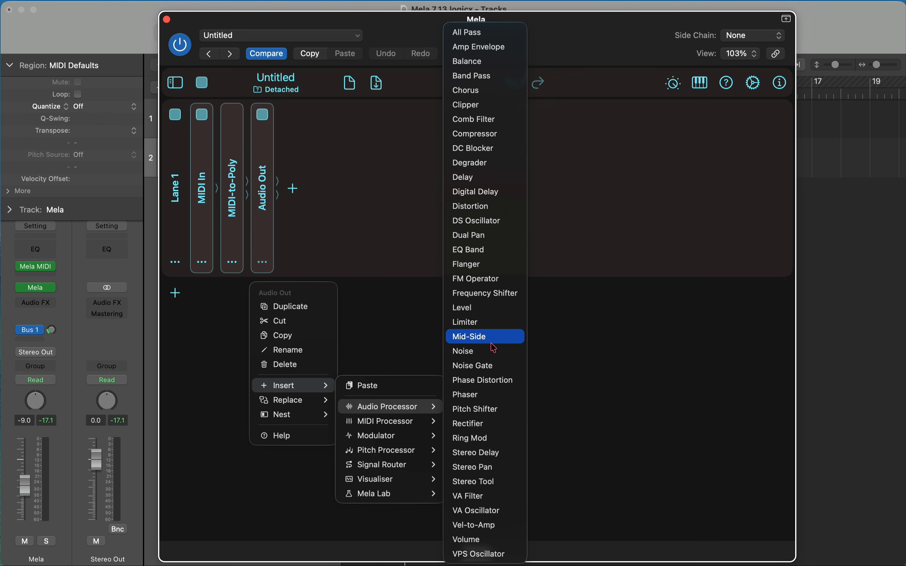
{"action": "left_click", "coordinate": [487, 279]}
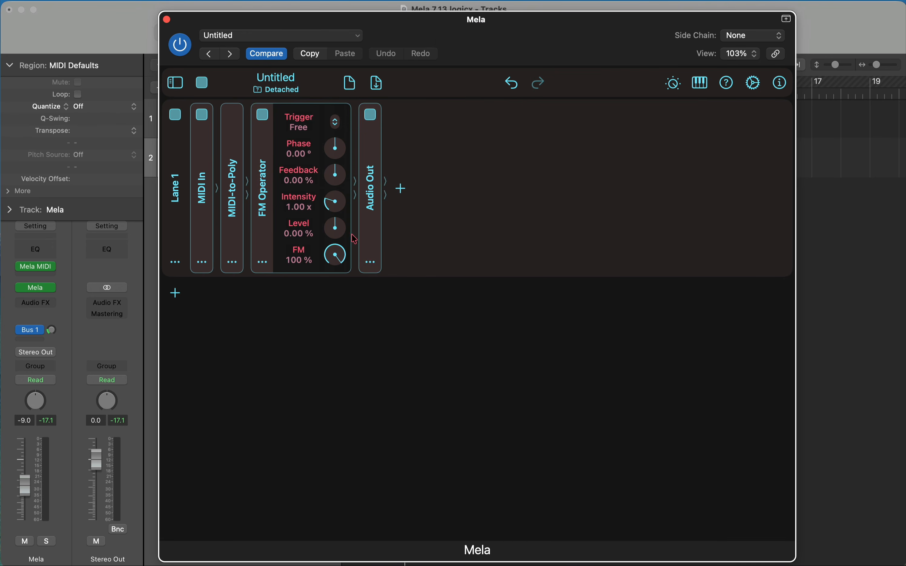
Step: Insert an Amp Envelope module between the FM Operator and Audio Out
{"action": "left_click", "coordinate": [372, 265]}
{"action": "mouse_move", "coordinate": [429, 388]}
{"action": "mouse_move", "coordinate": [494, 407]}
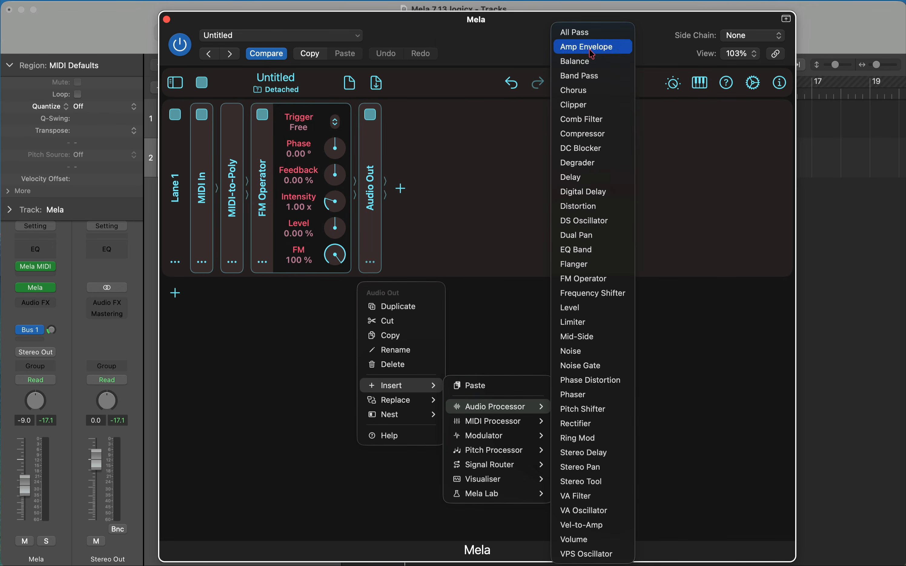
{"action": "left_click", "coordinate": [593, 48]}
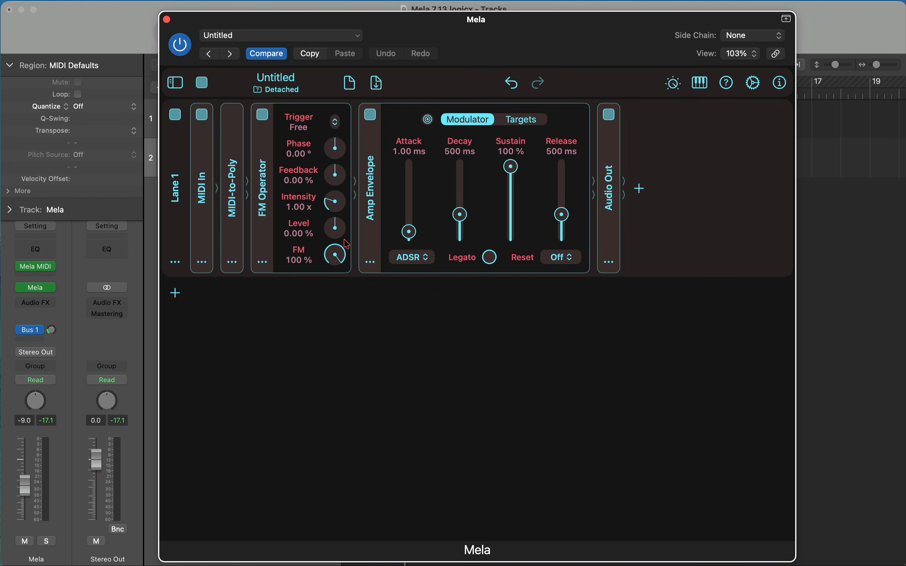
Step: Raise the FM Operator's Level to +100% and bypass the Mela MIDI plug-in on the Mela track
{"action": "left_click_drag", "start_coordinate": [346, 243], "coordinate": [322, 139]}
{"action": "mouse_move", "coordinate": [20, 272]}
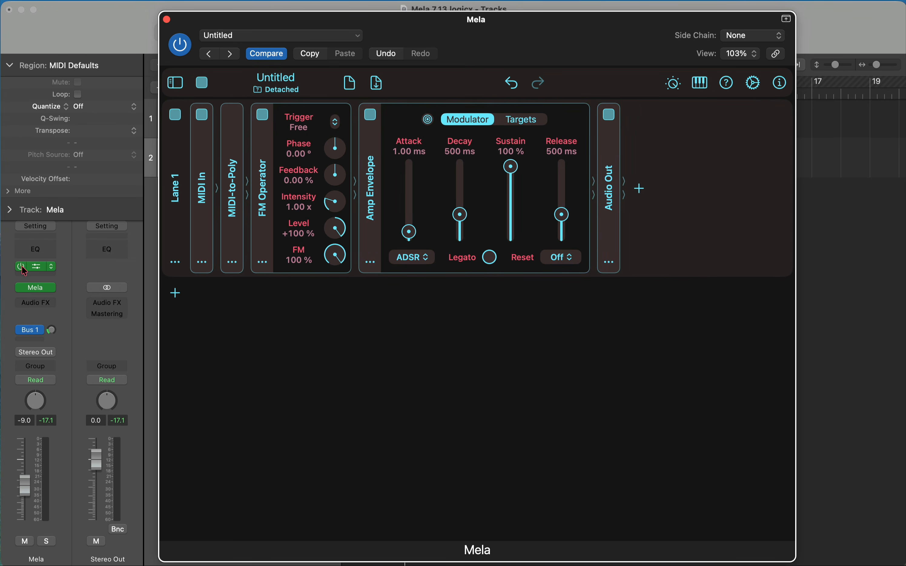
{"action": "left_click", "coordinate": [20, 267]}
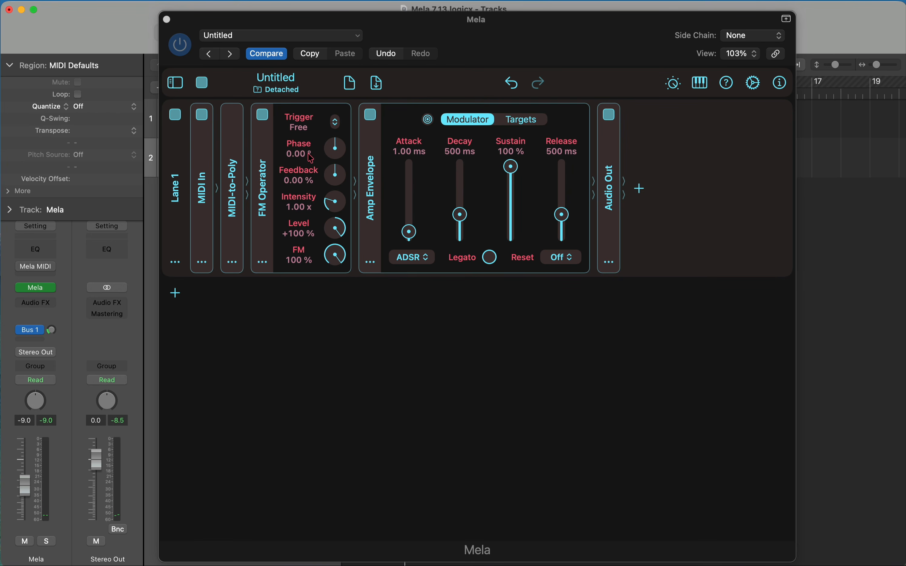
Step: Try out the FM Operator's Feedback amount and reset it to 0%
{"action": "left_click", "coordinate": [336, 185]}
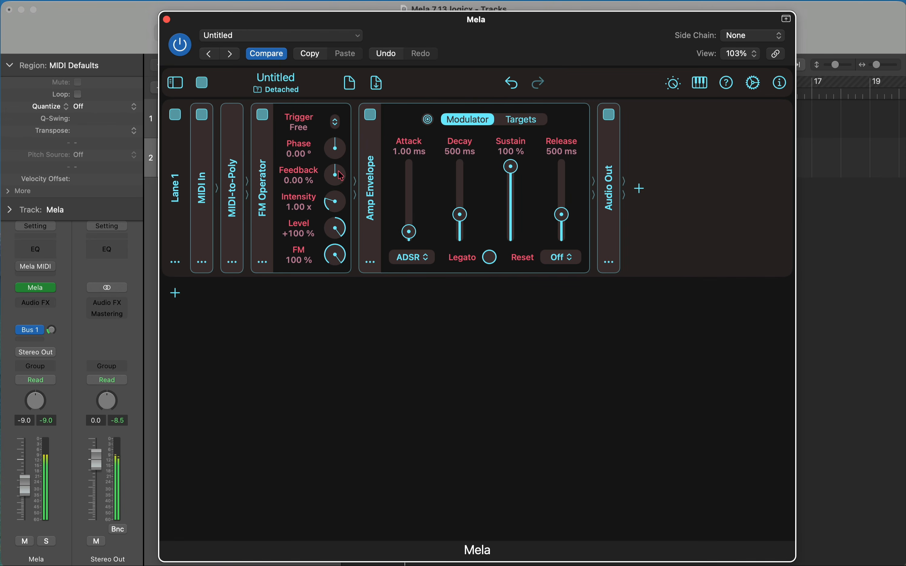
{"action": "mouse_move", "coordinate": [339, 176]}
{"action": "left_mouse_down"}
{"action": "mouse_move", "coordinate": [332, 136]}
{"action": "mouse_move", "coordinate": [335, 206]}
{"action": "mouse_move", "coordinate": [335, 184]}
{"action": "left_mouse_up"}
{"action": "double_click", "coordinate": [335, 183]}
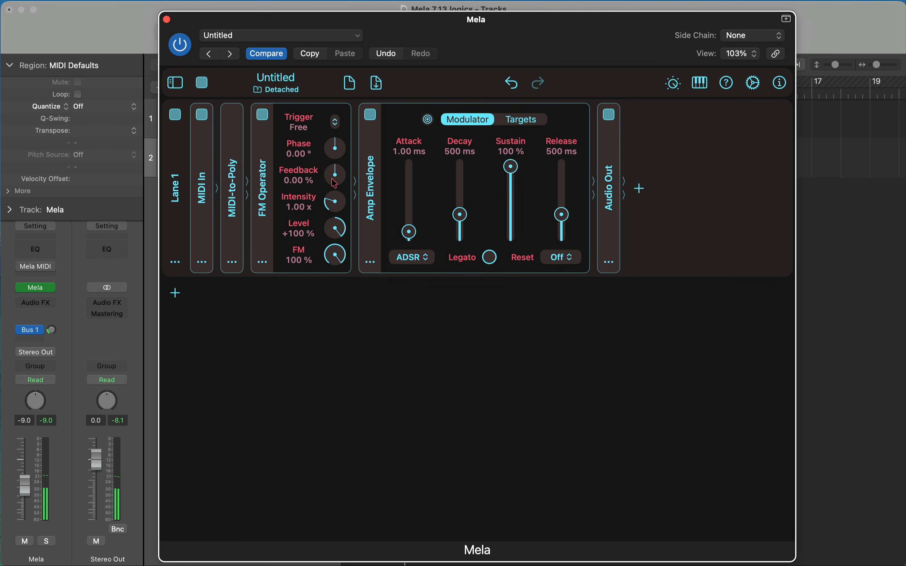
Step: Duplicate the FM Operator and try out the second operator's Intensity
{"action": "left_click", "coordinate": [262, 261]}
{"action": "left_click", "coordinate": [309, 311]}
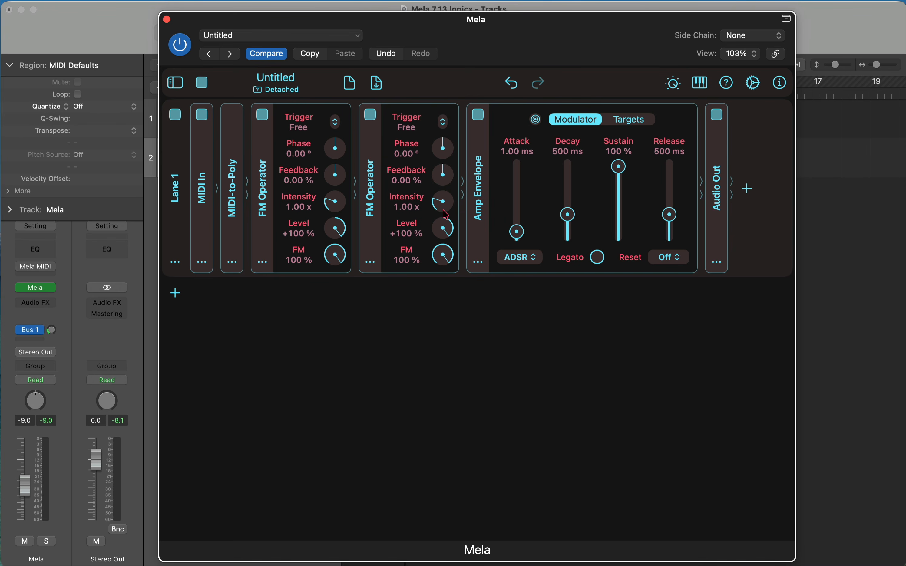
{"action": "mouse_move", "coordinate": [443, 212]}
{"action": "left_mouse_down"}
{"action": "mouse_move", "coordinate": [437, 171]}
{"action": "mouse_move", "coordinate": [436, 234]}
{"action": "mouse_move", "coordinate": [438, 211]}
{"action": "mouse_move", "coordinate": [429, 210]}
{"action": "left_mouse_up"}
Step: Insert a Pitch Ratio module between the two FM Operators
{"action": "left_click", "coordinate": [371, 262]}
{"action": "mouse_move", "coordinate": [412, 386]}
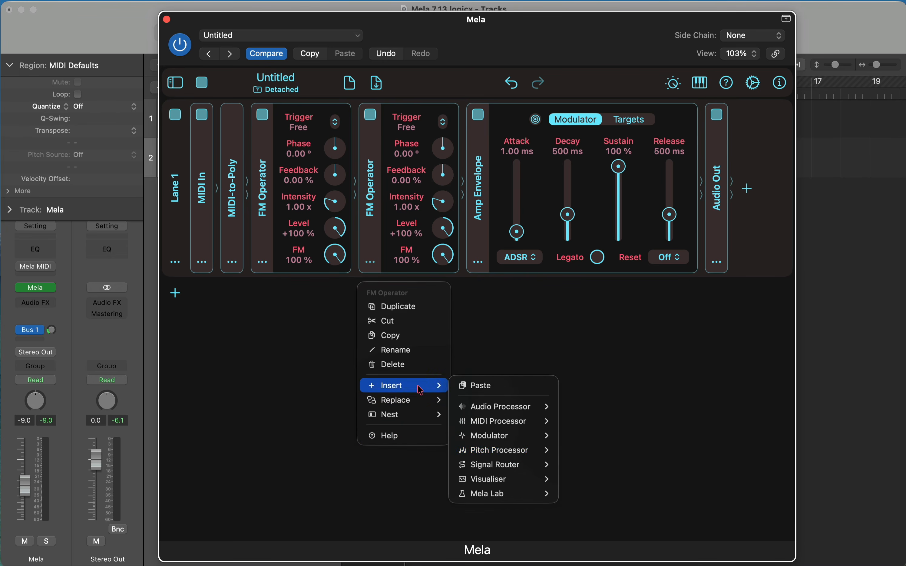
{"action": "mouse_move", "coordinate": [504, 469]}
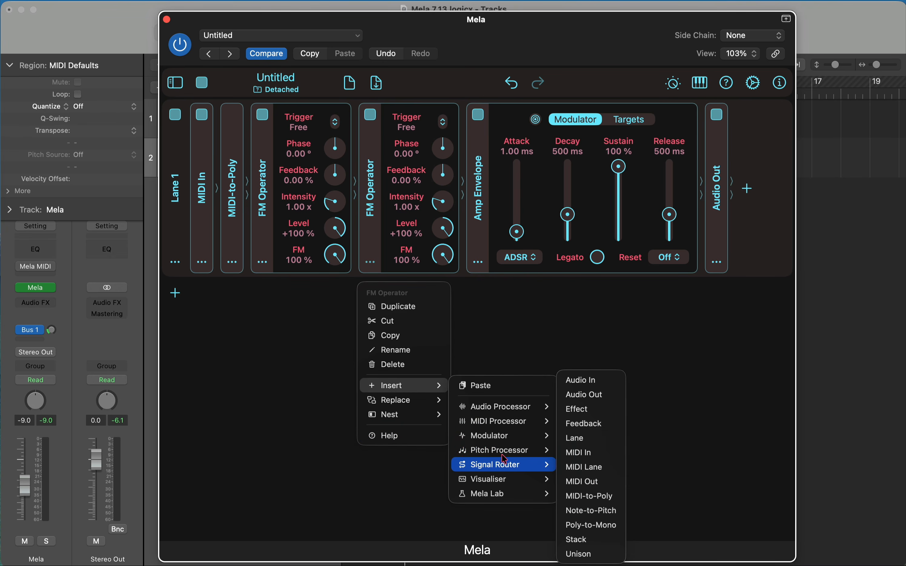
{"action": "mouse_move", "coordinate": [504, 452]}
{"action": "left_click", "coordinate": [606, 516]}
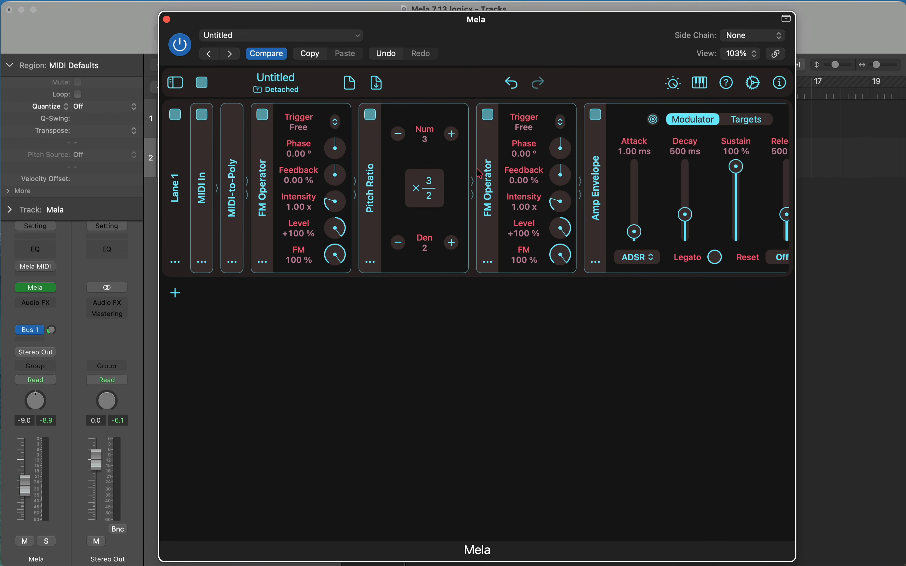
Step: Nest the first FM Operator in a Matrix and move the second FM Operator into that Matrix
{"action": "left_click", "coordinate": [262, 263]}
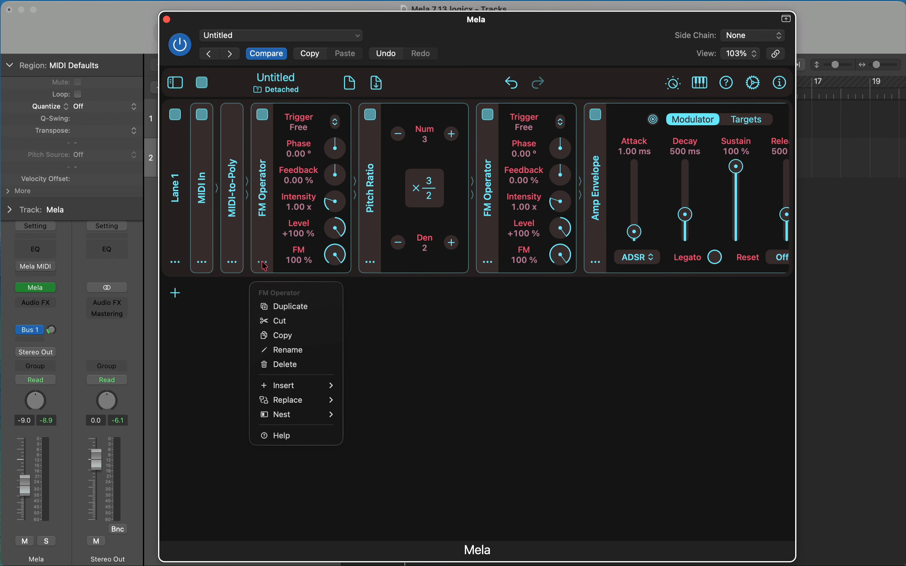
{"action": "mouse_move", "coordinate": [295, 422]}
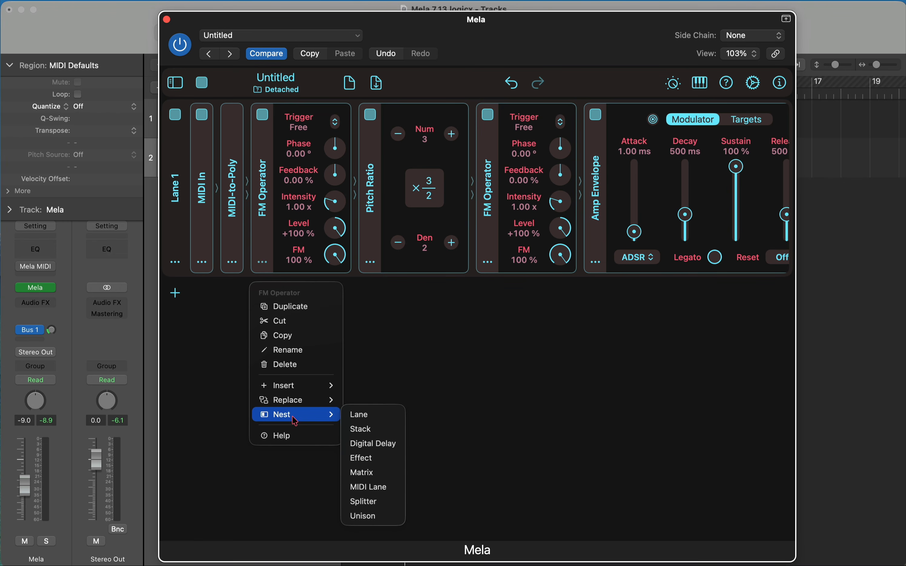
{"action": "left_click", "coordinate": [377, 473]}
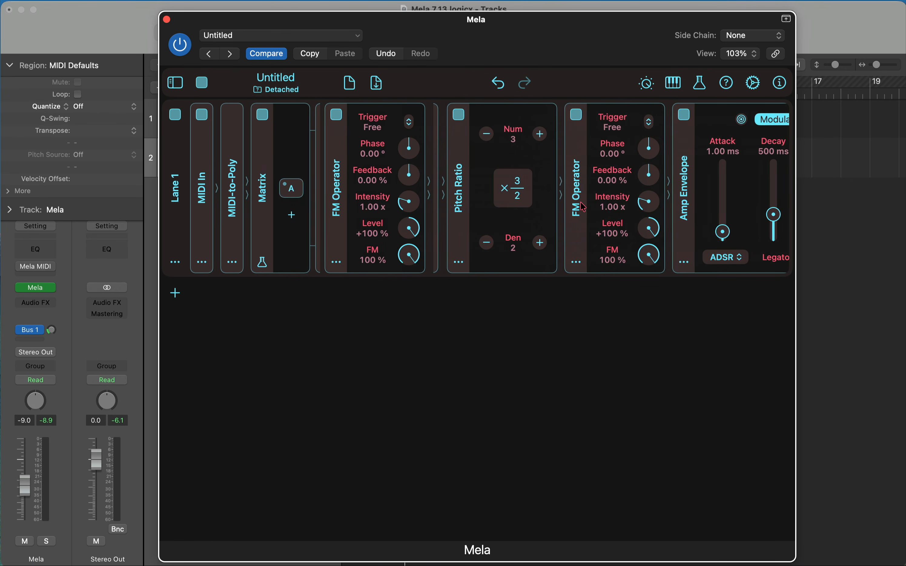
{"action": "left_click_drag", "start_coordinate": [585, 207], "coordinate": [451, 211]}
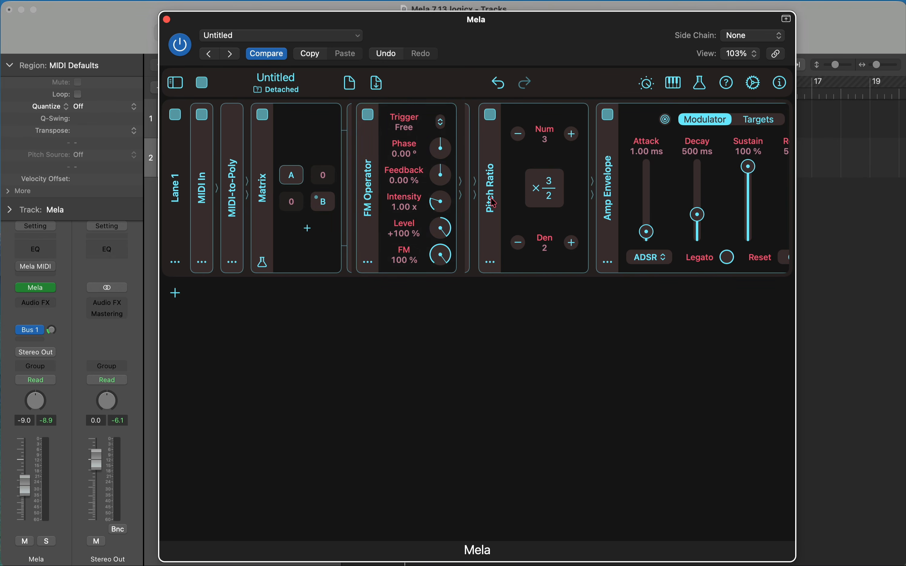
Step: Try placing the Pitch Ratio in the Matrix as its own cell, and undo the move
{"action": "left_click_drag", "start_coordinate": [494, 203], "coordinate": [375, 200]}
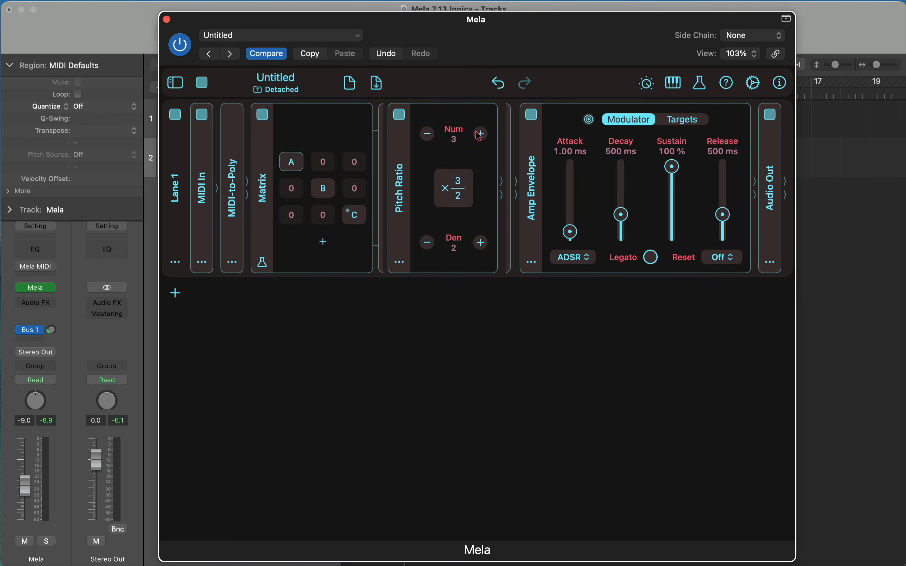
{"action": "left_click", "coordinate": [501, 89]}
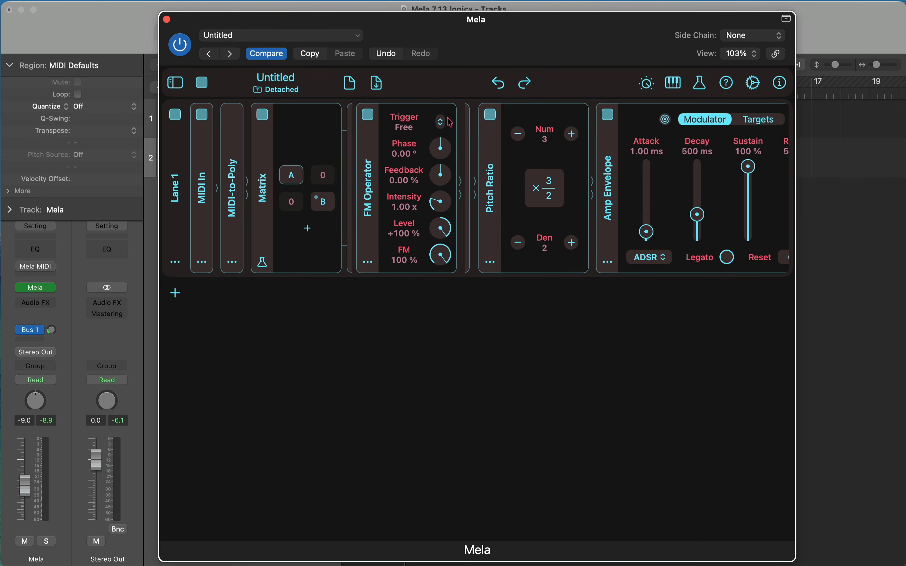
Step: Nest matrix operator A's FM Operator in a lane and move the Pitch Ratio ahead of it in that lane
{"action": "left_click", "coordinate": [368, 264]}
{"action": "mouse_move", "coordinate": [431, 414]}
{"action": "left_click", "coordinate": [465, 418]}
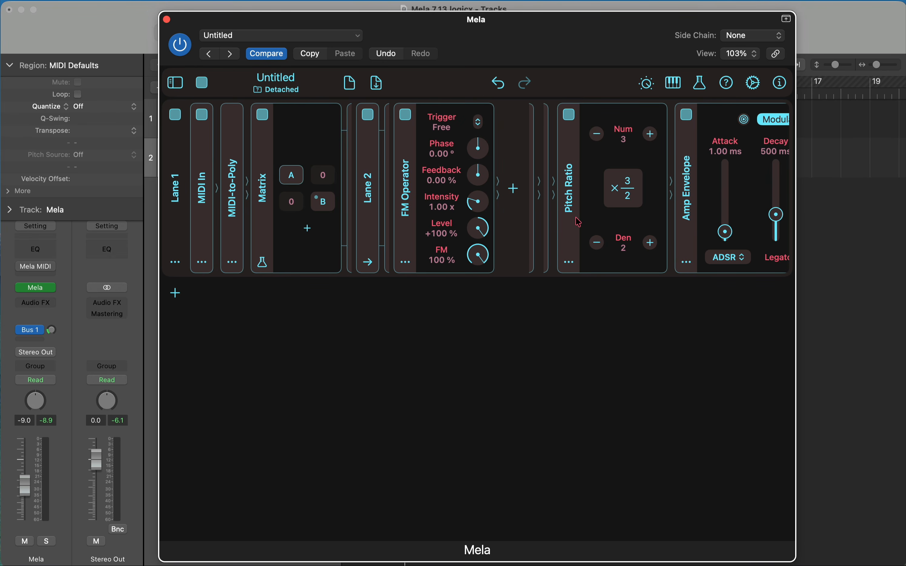
{"action": "left_click_drag", "start_coordinate": [580, 222], "coordinate": [422, 221]}
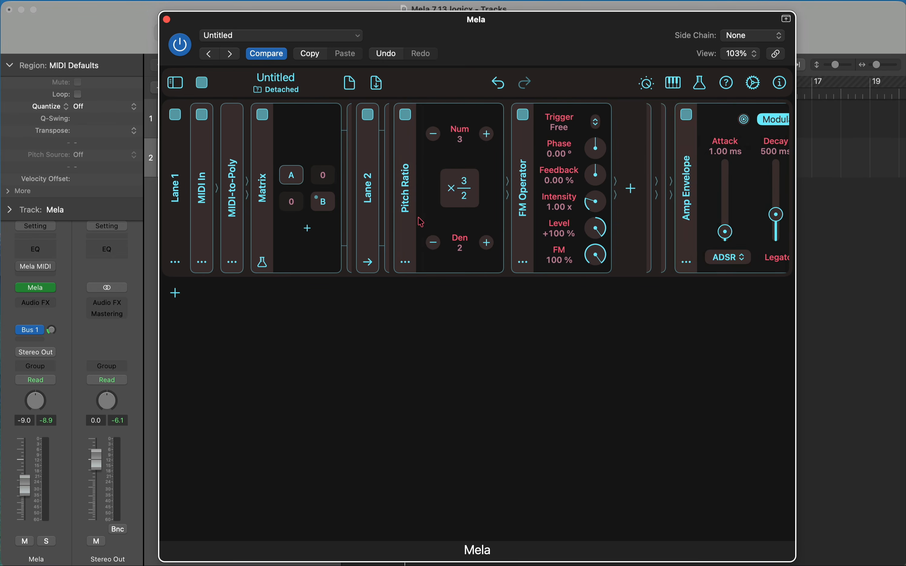
Step: Compare the Matrix's operators A and B by switching between their module chains
{"action": "left_click", "coordinate": [323, 205]}
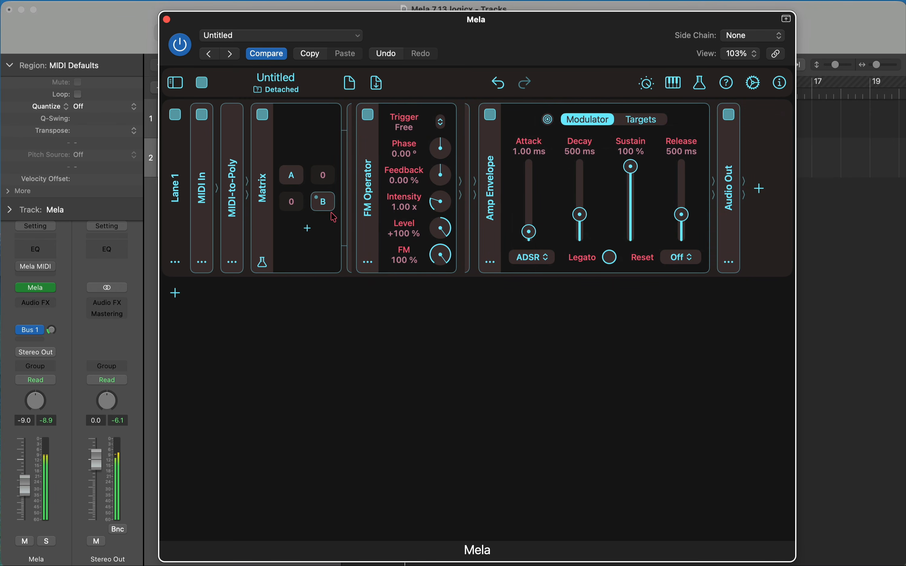
{"action": "left_click", "coordinate": [326, 205]}
{"action": "left_click", "coordinate": [326, 205]}
{"action": "left_click", "coordinate": [292, 173]}
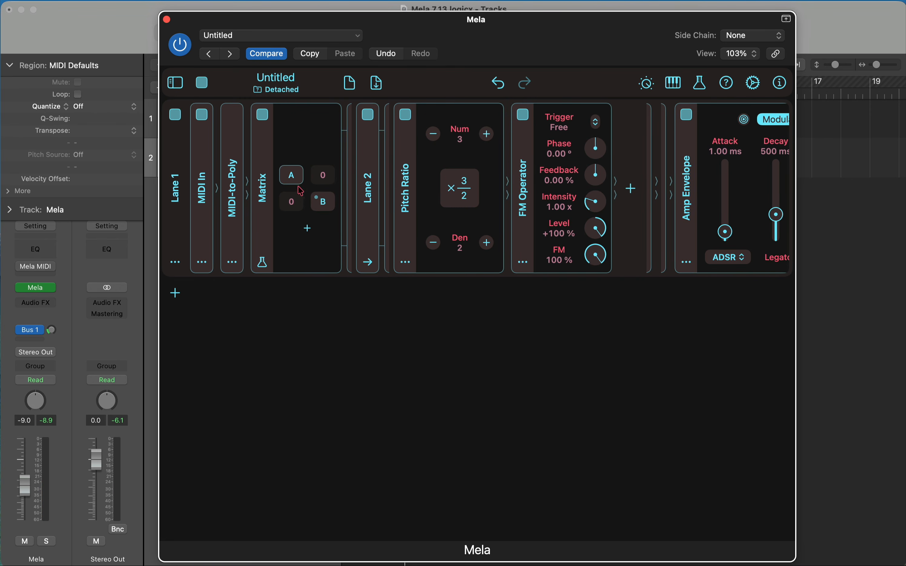
{"action": "left_click", "coordinate": [239, 212]}
{"action": "left_click", "coordinate": [239, 211]}
{"action": "left_click", "coordinate": [317, 199]}
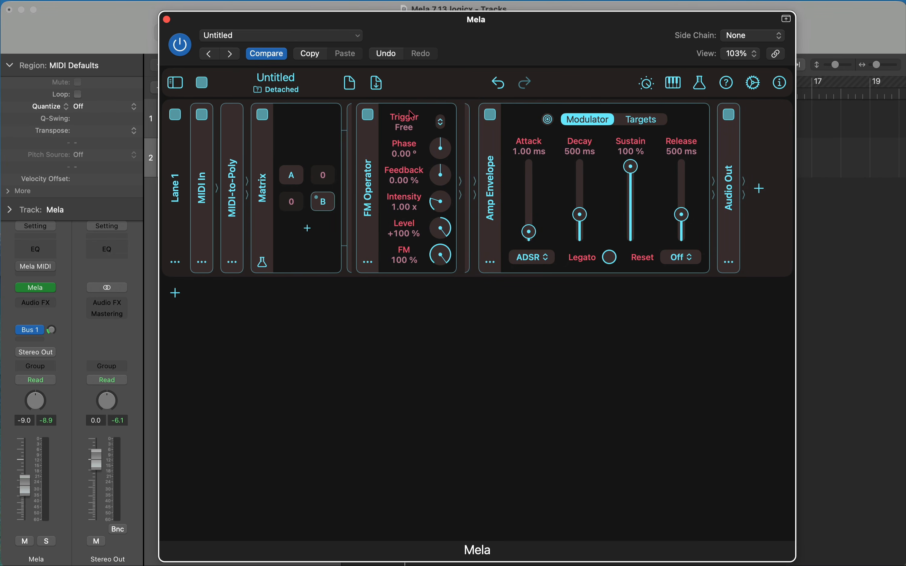
{"action": "left_click", "coordinate": [301, 179]}
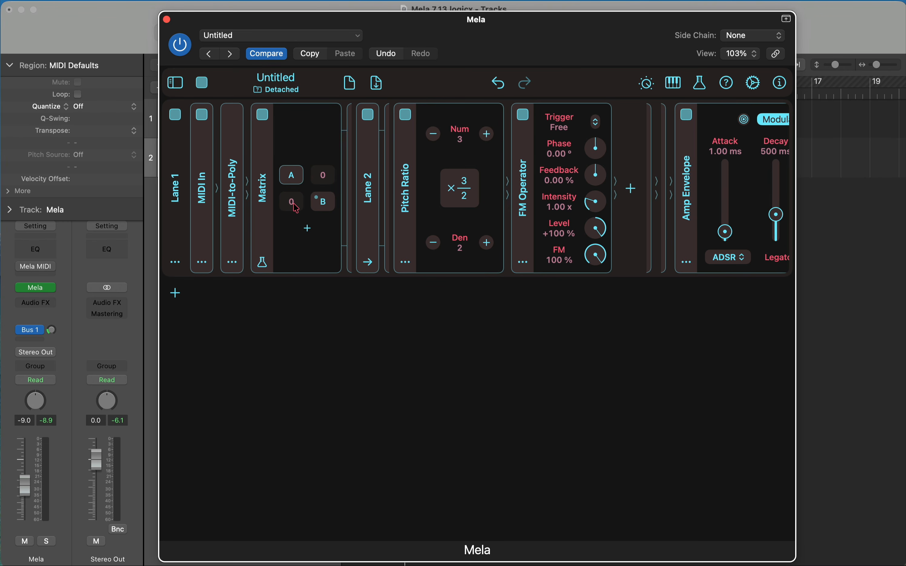
Step: Set the Matrix's routing amounts between A and B to 9 in the lower row and 8 in the upper row
{"action": "mouse_move", "coordinate": [296, 208]}
{"action": "left_mouse_down"}
{"action": "mouse_move", "coordinate": [307, 116]}
{"action": "mouse_move", "coordinate": [299, 194]}
{"action": "left_mouse_up"}
{"action": "mouse_move", "coordinate": [328, 186]}
{"action": "left_mouse_down"}
{"action": "mouse_move", "coordinate": [329, 159]}
{"action": "mouse_move", "coordinate": [329, 178]}
{"action": "left_mouse_up"}
Step: Move the Amp Envelope after the FM Operator inside Lane 2 and rename that lane Operator
{"action": "left_click", "coordinate": [688, 217]}
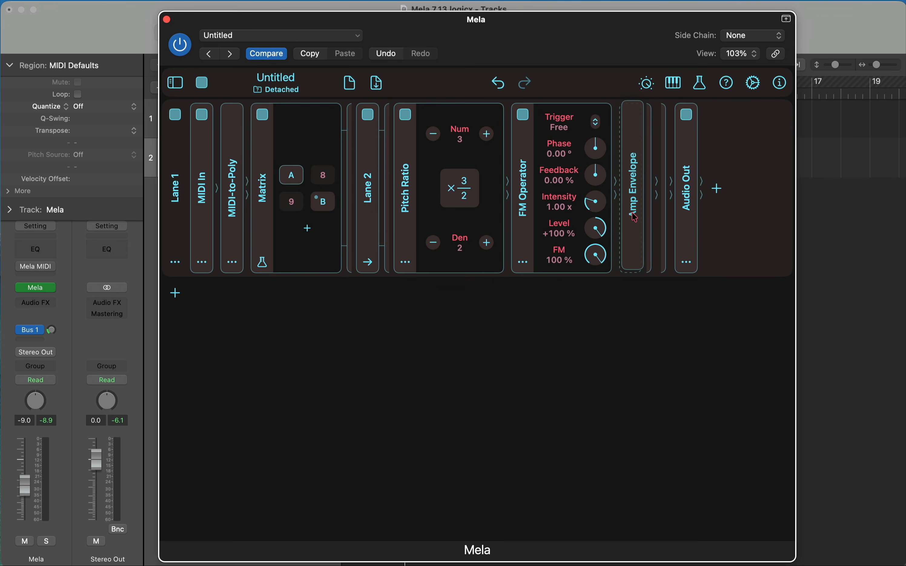
{"action": "left_click", "coordinate": [633, 188]}
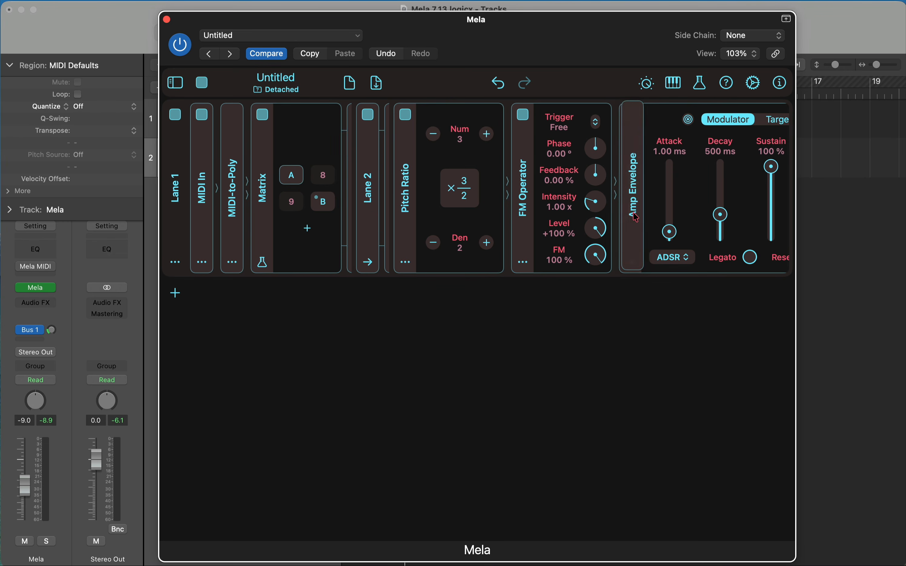
{"action": "left_click", "coordinate": [368, 262]}
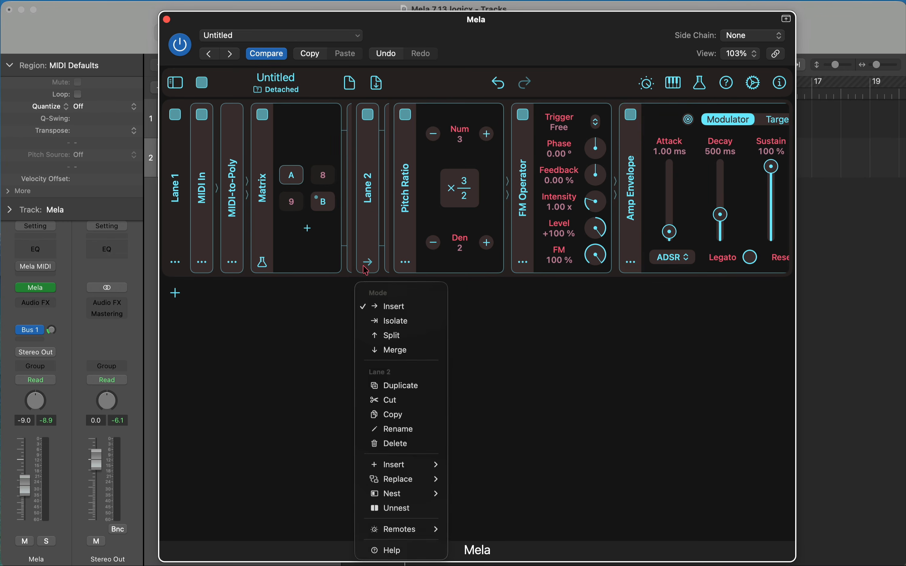
{"action": "left_click", "coordinate": [421, 438]}
{"action": "type", "text": "Oper"}
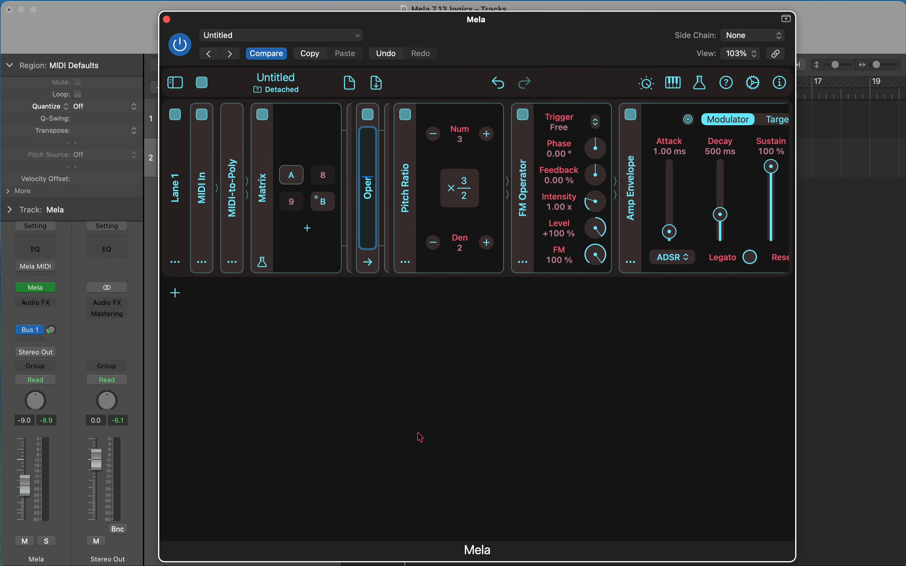
{"action": "type", "text": "ator"}
{"action": "key", "text": "Return"}
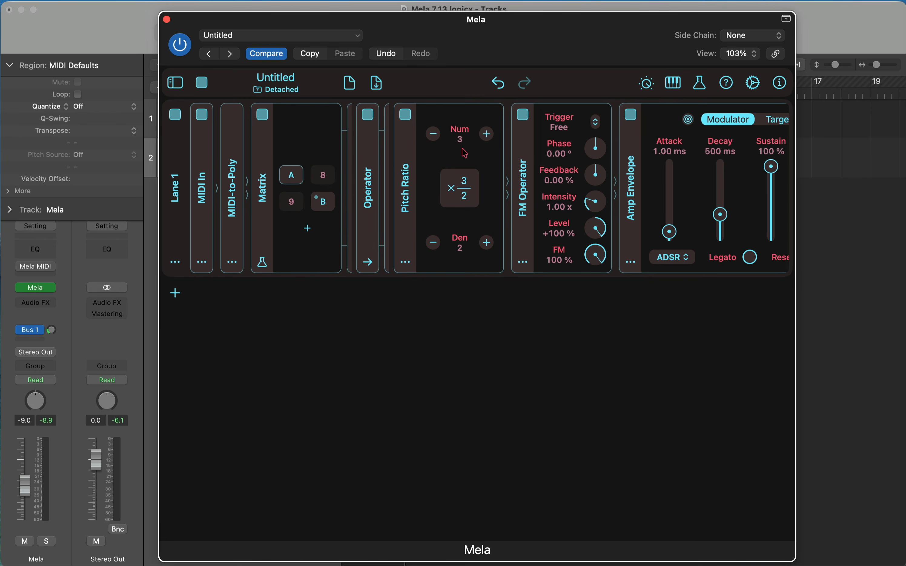
Step: Set the Pitch Ratio in the Operator lane to 1/1
{"action": "left_click", "coordinate": [438, 136]}
{"action": "left_click", "coordinate": [439, 138]}
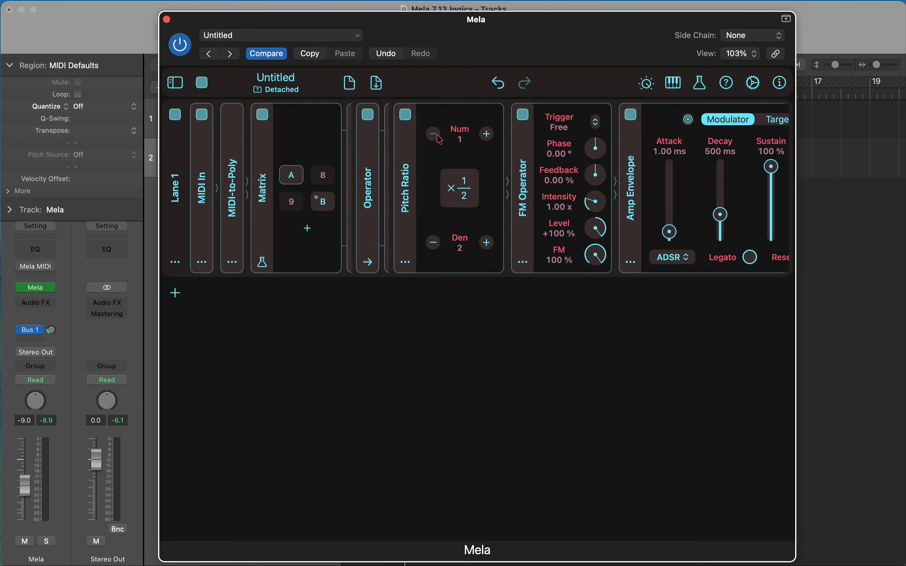
{"action": "left_click", "coordinate": [431, 246]}
Step: Delete the FM Operator in the Matrix's cell B
{"action": "left_click", "coordinate": [322, 204]}
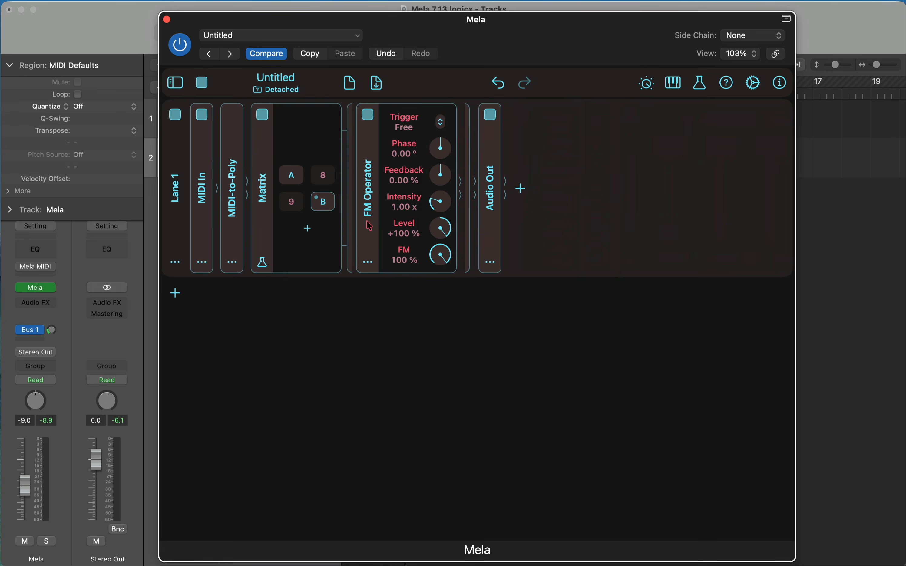
{"action": "left_click", "coordinate": [369, 262]}
{"action": "left_click", "coordinate": [404, 365]}
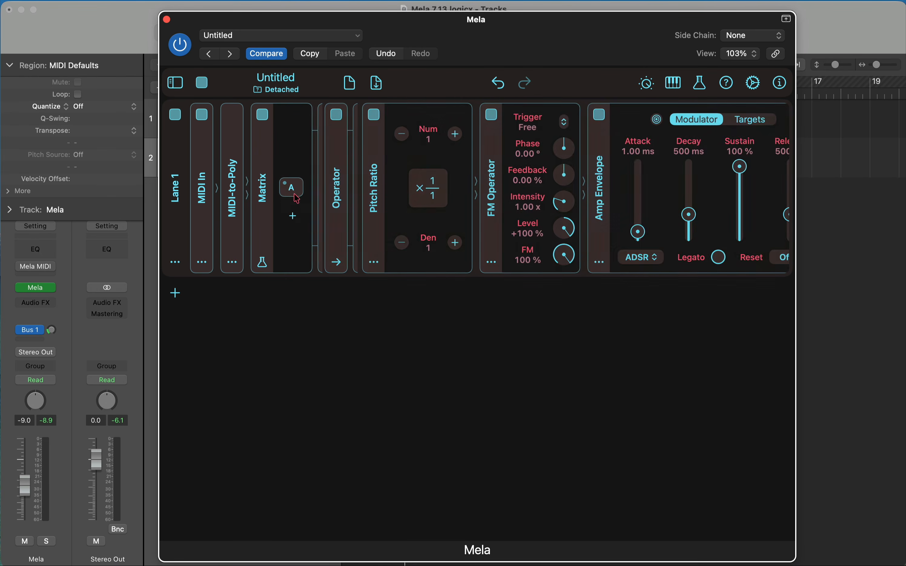
Step: Duplicate the Operator lane in the Matrix's cell A three times to fill cells B, C and D
{"action": "left_click", "coordinate": [294, 189]}
{"action": "left_click", "coordinate": [292, 186]}
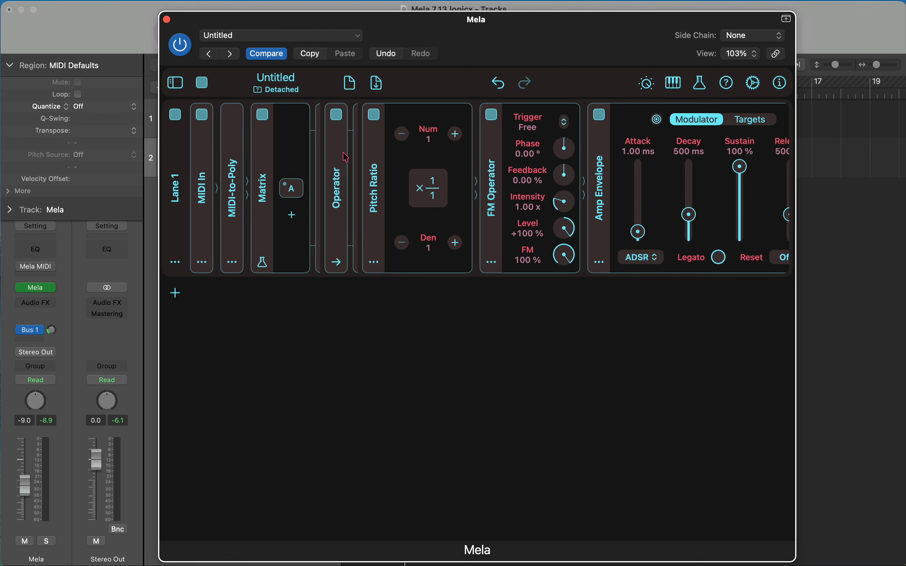
{"action": "left_click", "coordinate": [337, 262]}
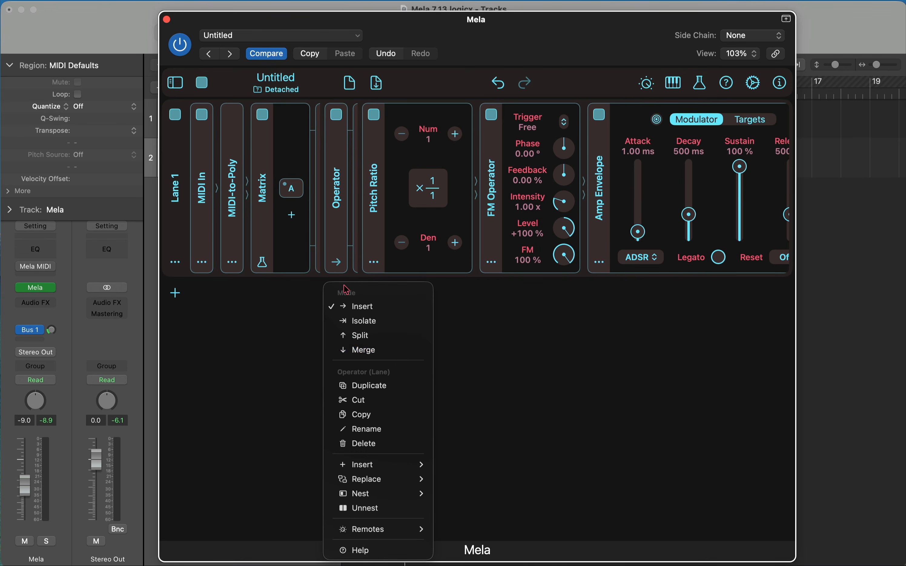
{"action": "left_click", "coordinate": [396, 394]}
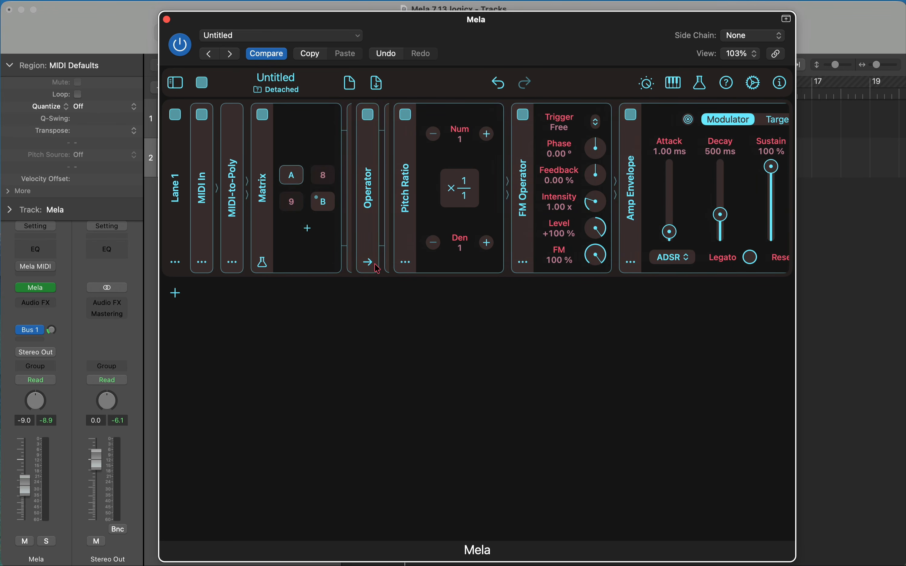
{"action": "left_click", "coordinate": [367, 262]}
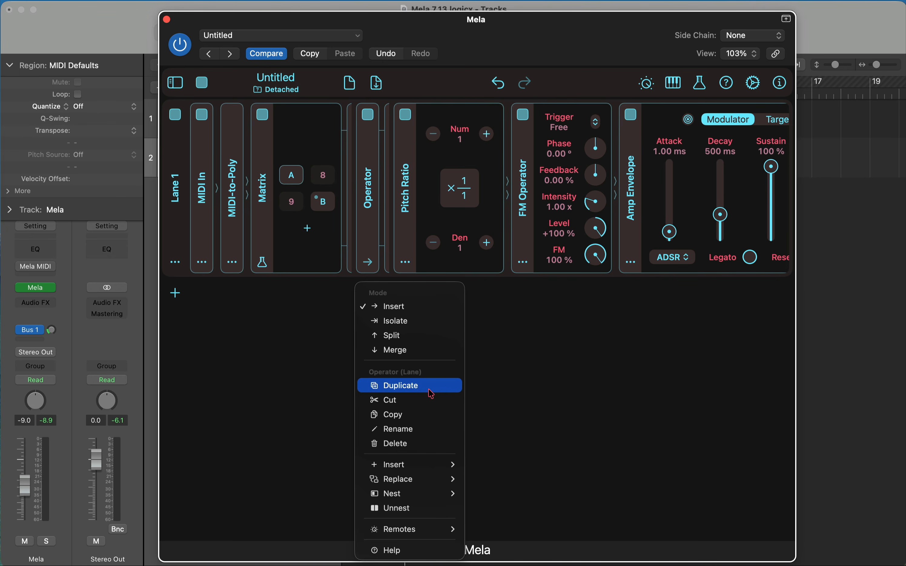
{"action": "left_click", "coordinate": [415, 391]}
{"action": "left_click", "coordinate": [400, 262]}
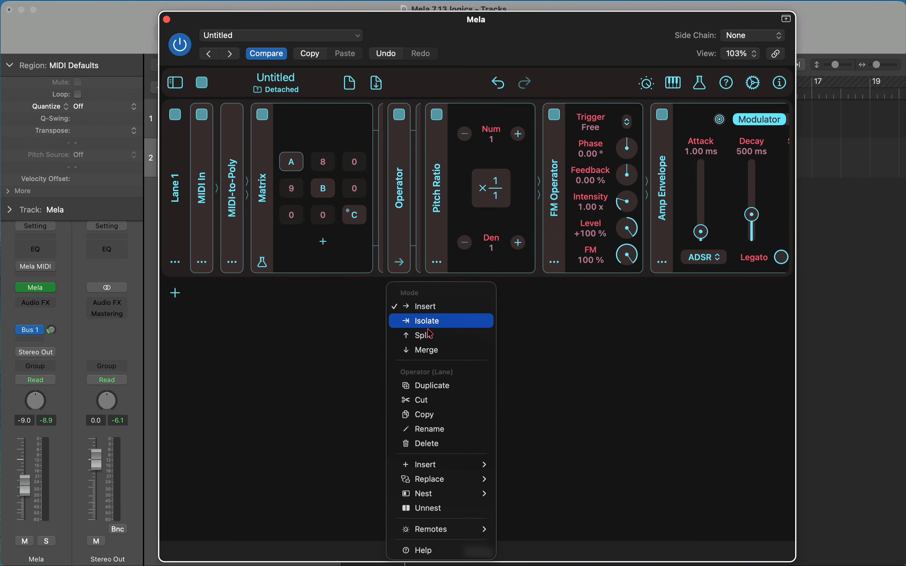
{"action": "left_click", "coordinate": [445, 389]}
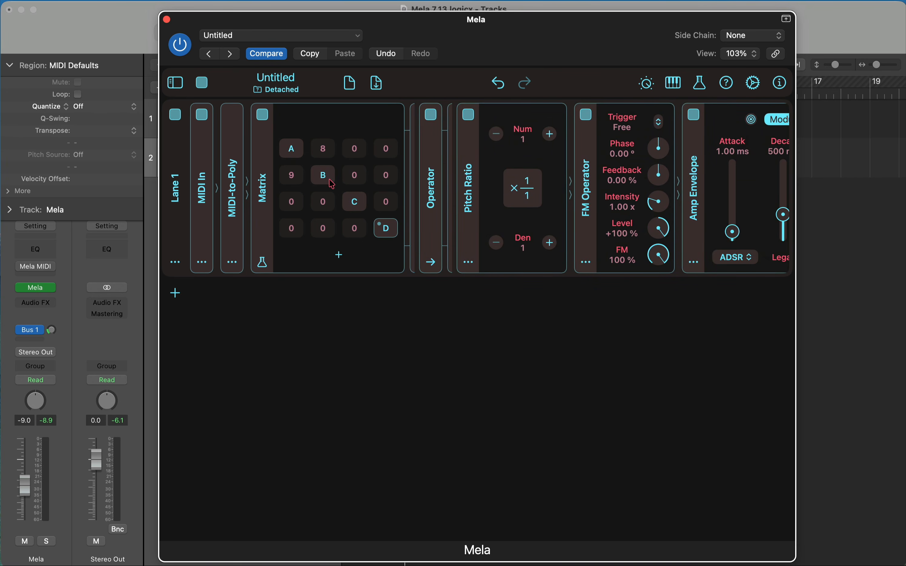
Step: Set the Pitch Ratio to 6/1 in cell A, 4/1 in cell B and 3/1 in cell C
{"action": "left_click", "coordinate": [300, 159]}
{"action": "left_click", "coordinate": [552, 136]}
{"action": "left_click", "coordinate": [553, 135]}
{"action": "left_click", "coordinate": [336, 179]}
{"action": "left_click", "coordinate": [553, 136]}
{"action": "left_click", "coordinate": [553, 137]}
{"action": "left_click", "coordinate": [553, 137]}
{"action": "left_click", "coordinate": [294, 154]}
{"action": "left_click", "coordinate": [321, 181]}
Step: Shape cell C's Amp Envelope with attack about 1.47 s, decay about 3.97 s, sustain about 28.9 % and a longer release
{"action": "left_click", "coordinate": [350, 205]}
{"action": "scroll", "coordinate": [306, 161], "scroll_direction": "right", "scroll_amount": 3}
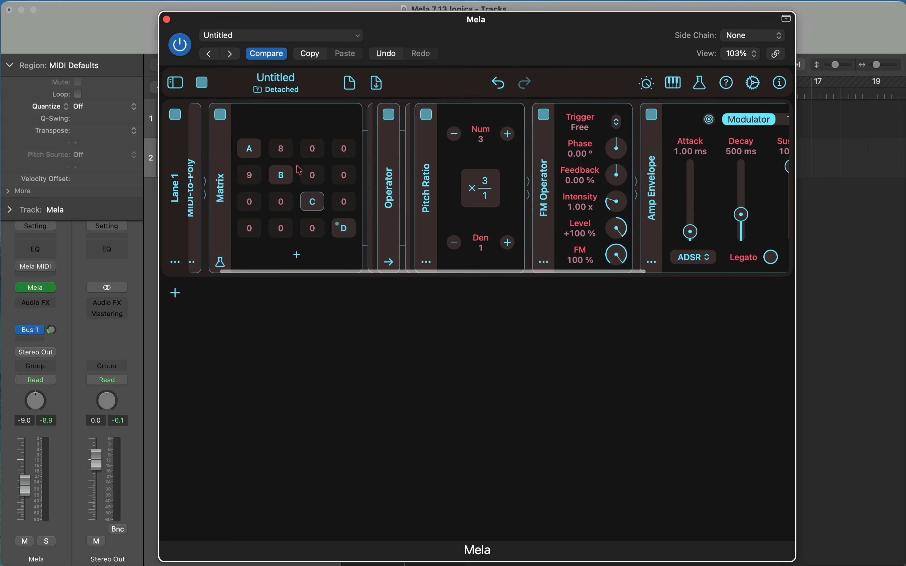
{"action": "left_click_drag", "start_coordinate": [691, 232], "coordinate": [690, 207]}
{"action": "scroll", "coordinate": [735, 209], "scroll_direction": "right", "scroll_amount": 8}
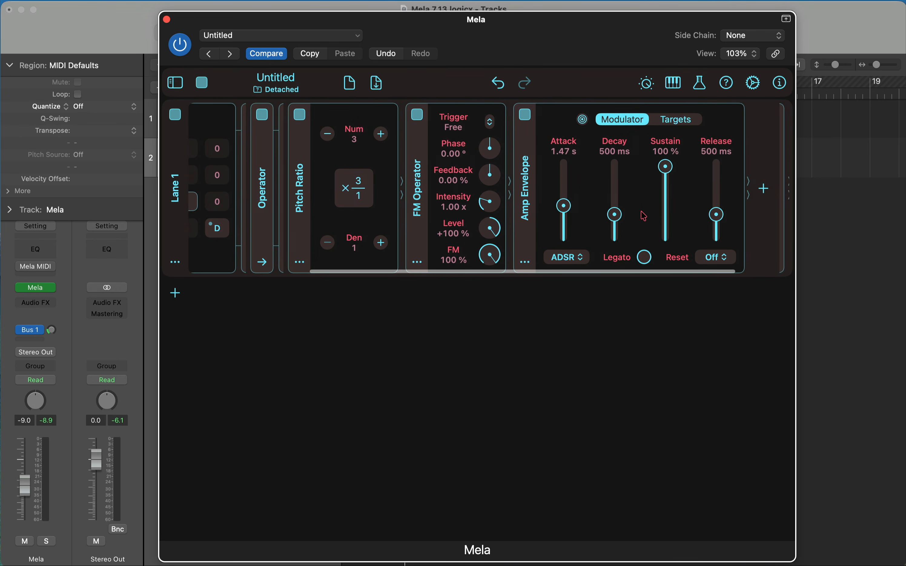
{"action": "left_click_drag", "start_coordinate": [616, 216], "coordinate": [618, 195]}
{"action": "left_click_drag", "start_coordinate": [667, 166], "coordinate": [667, 198]}
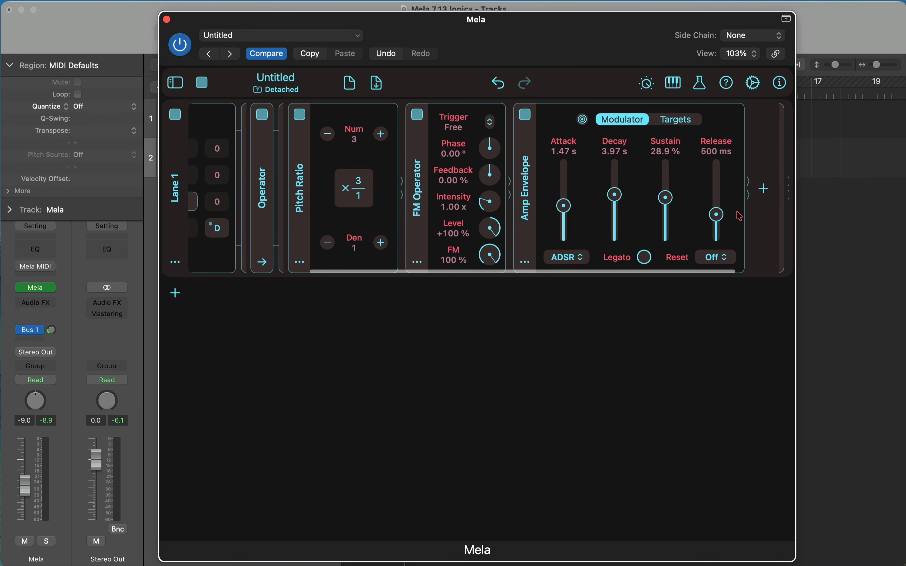
{"action": "left_click_drag", "start_coordinate": [718, 215], "coordinate": [716, 186]}
Step: Set cell B's Amp Envelope attack to about 1.53 s and its decay to about 6.73 s
{"action": "scroll", "coordinate": [716, 187], "scroll_direction": "left", "scroll_amount": 6}
{"action": "left_click", "coordinate": [253, 174]}
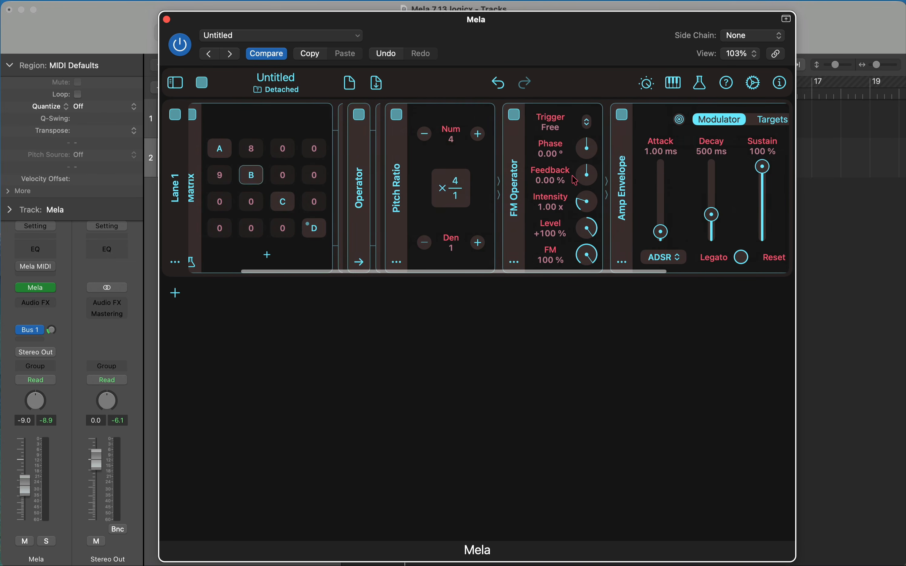
{"action": "scroll", "coordinate": [678, 183], "scroll_direction": "right", "scroll_amount": 6}
{"action": "left_click_drag", "start_coordinate": [552, 215], "coordinate": [599, 210]}
{"action": "left_click_drag", "start_coordinate": [501, 231], "coordinate": [502, 206]}
Step: Lower the sustain of cell A's Amp Envelope to about 35 %
{"action": "scroll", "coordinate": [275, 166], "scroll_direction": "left", "scroll_amount": 12}
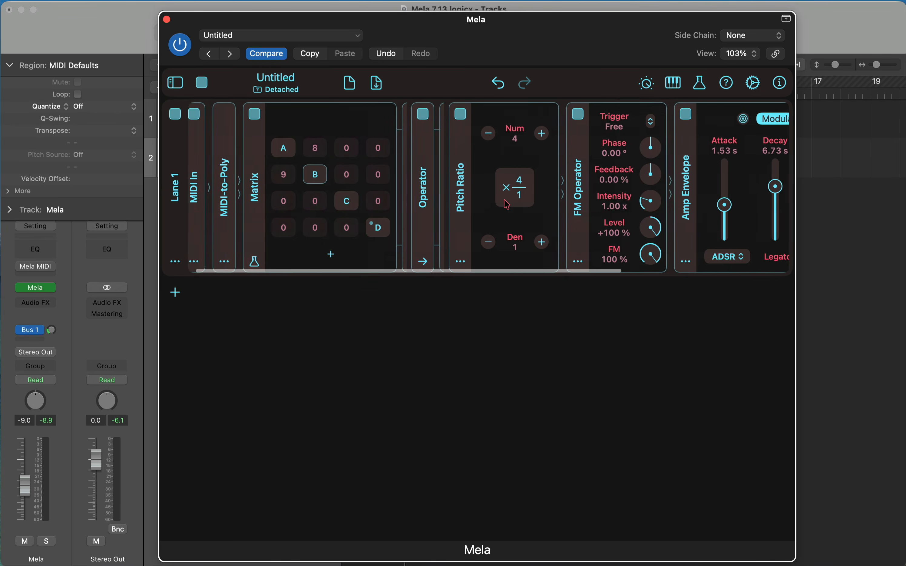
{"action": "left_click", "coordinate": [294, 149]}
{"action": "scroll", "coordinate": [680, 171], "scroll_direction": "right", "scroll_amount": 10}
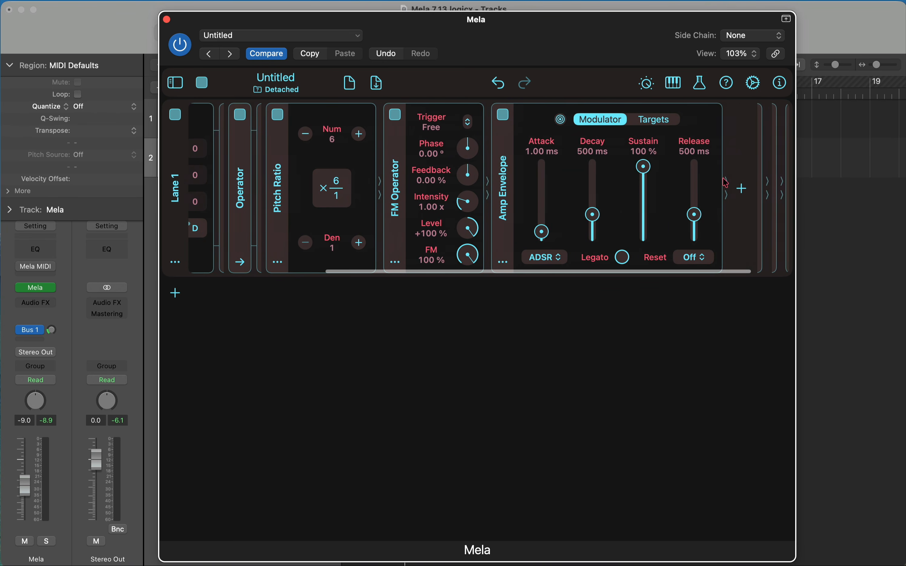
{"action": "left_click_drag", "start_coordinate": [650, 181], "coordinate": [684, 208]}
Step: Set cell D's Amp Envelope to about 44.4 % sustain, 4.64 s decay and 2.32 s release
{"action": "scroll", "coordinate": [364, 225], "scroll_direction": "left", "scroll_amount": 8}
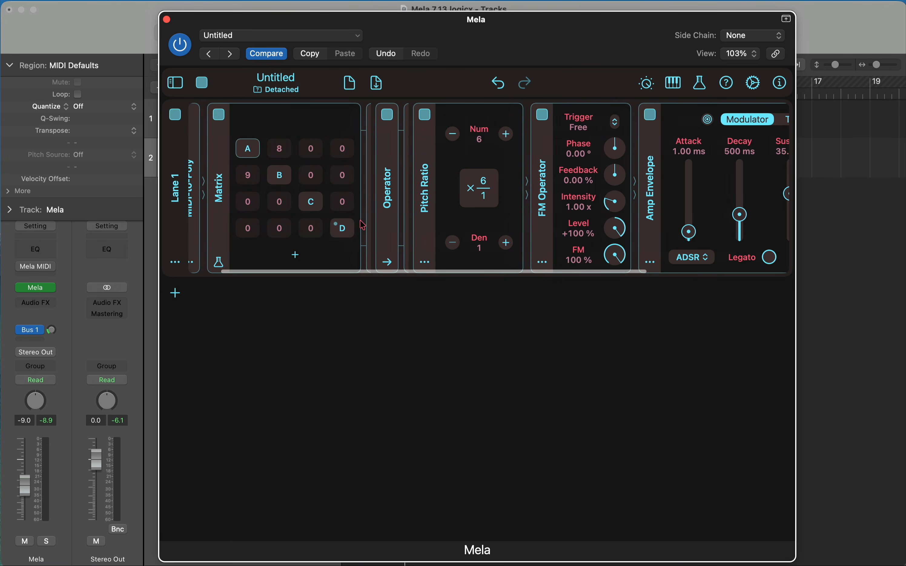
{"action": "left_click", "coordinate": [344, 228]}
{"action": "scroll", "coordinate": [558, 204], "scroll_direction": "right", "scroll_amount": 10}
{"action": "left_click_drag", "start_coordinate": [593, 165], "coordinate": [591, 200]}
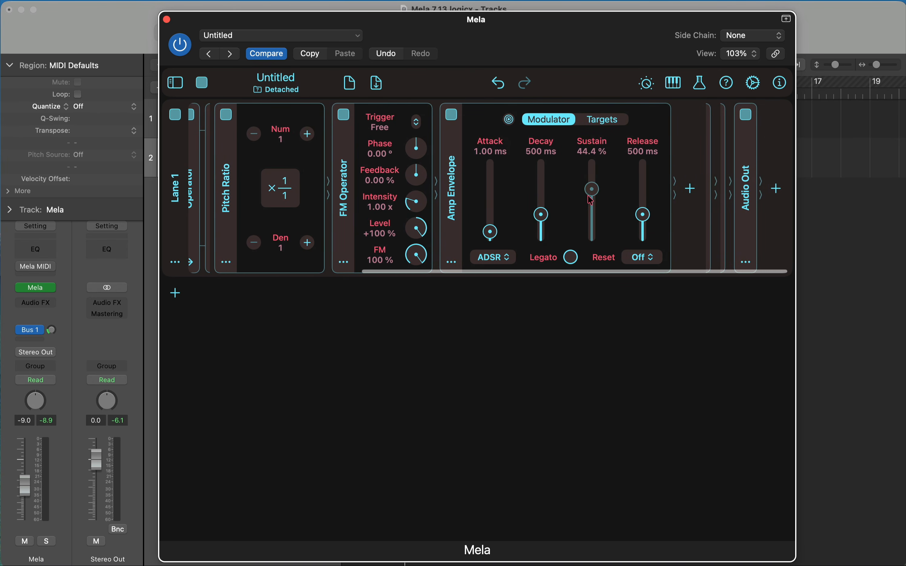
{"action": "left_click_drag", "start_coordinate": [543, 216], "coordinate": [543, 193]}
{"action": "left_click_drag", "start_coordinate": [645, 214], "coordinate": [645, 202]}
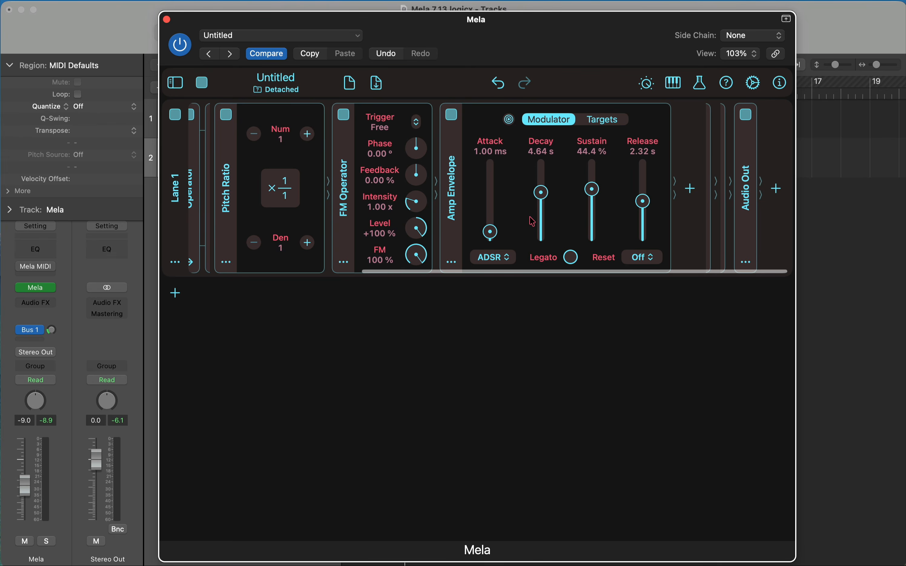
Step: Set the Matrix's routing amounts to 6 and 6 in row C, 14, 16 and 11 in row D, and 1 in row B's column D
{"action": "scroll", "coordinate": [533, 221], "scroll_direction": "left", "scroll_amount": 12}
{"action": "left_click_drag", "start_coordinate": [320, 206], "coordinate": [320, 201]}
{"action": "left_click_drag", "start_coordinate": [289, 231], "coordinate": [363, 220]}
{"action": "left_click_drag", "start_coordinate": [387, 183], "coordinate": [387, 178]}
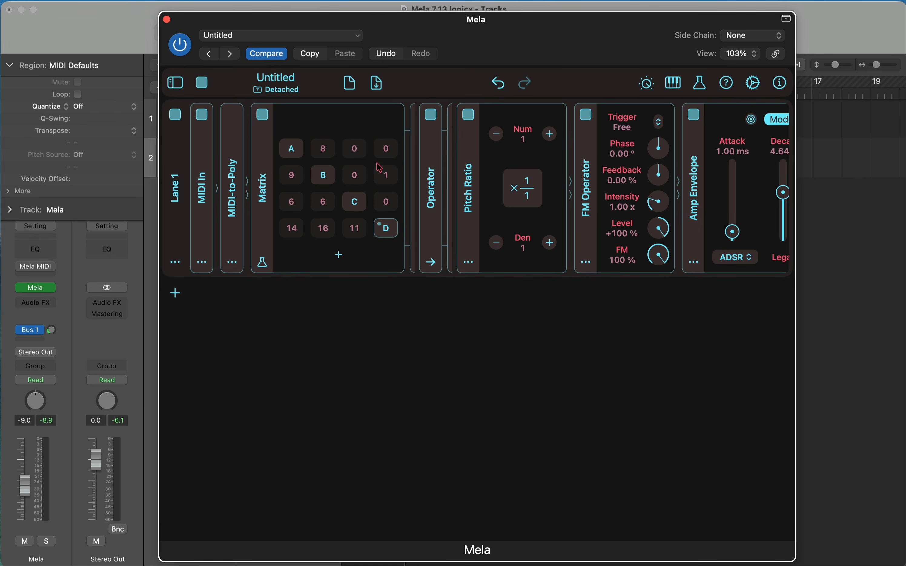
Step: Set the Matrix's row A to 2 and 7, row D's first two amounts to 10 and 19, and row B's column D to 35
{"action": "mouse_move", "coordinate": [355, 152]}
{"action": "left_mouse_down"}
{"action": "mouse_move", "coordinate": [358, 139]}
{"action": "mouse_move", "coordinate": [328, 157]}
{"action": "mouse_move", "coordinate": [324, 146]}
{"action": "mouse_move", "coordinate": [325, 157]}
{"action": "mouse_move", "coordinate": [357, 162]}
{"action": "left_mouse_up"}
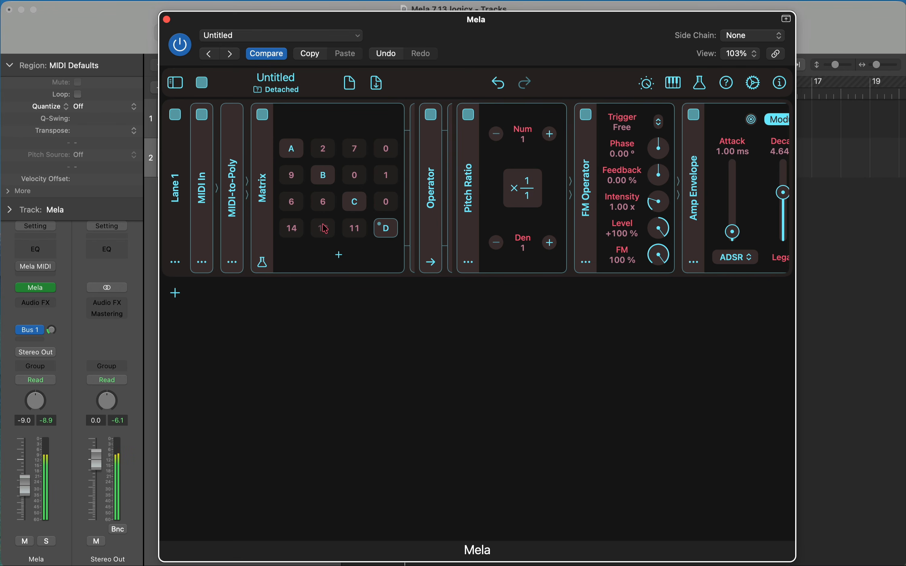
{"action": "left_click_drag", "start_coordinate": [325, 228], "coordinate": [301, 259]}
{"action": "left_click_drag", "start_coordinate": [387, 184], "coordinate": [388, 150]}
{"action": "mouse_move", "coordinate": [325, 235]}
{"action": "left_mouse_down"}
{"action": "mouse_move", "coordinate": [325, 219]}
{"action": "mouse_move", "coordinate": [327, 233]}
{"action": "left_mouse_up"}
{"action": "left_click", "coordinate": [388, 228]}
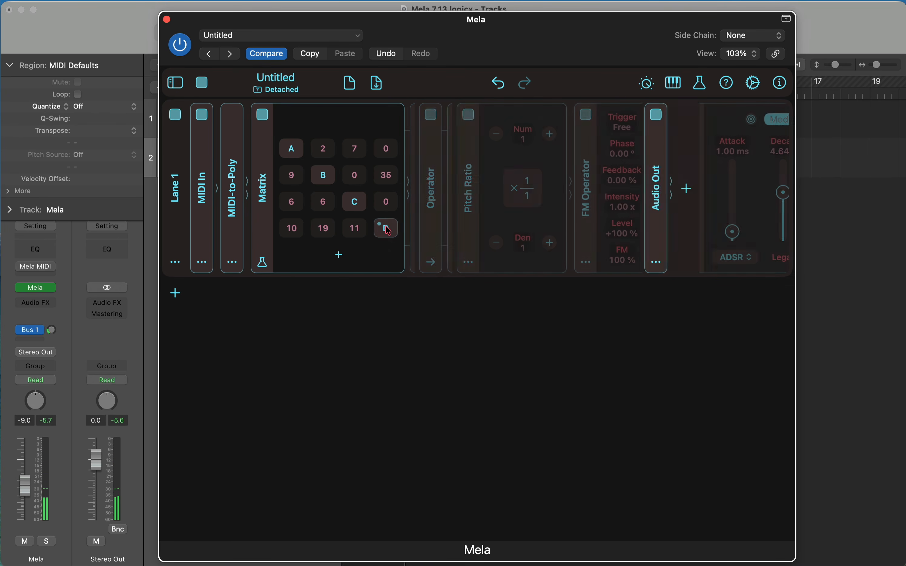
{"action": "left_click", "coordinate": [387, 229]}
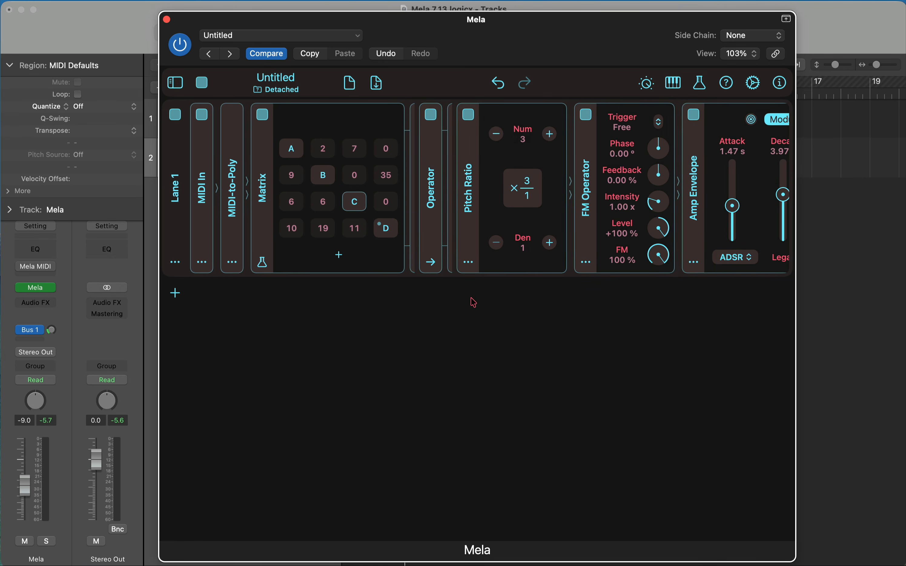
Step: Add a Volume audio processor to the Matrix as cell E and show its contents
{"action": "left_click", "coordinate": [341, 257]}
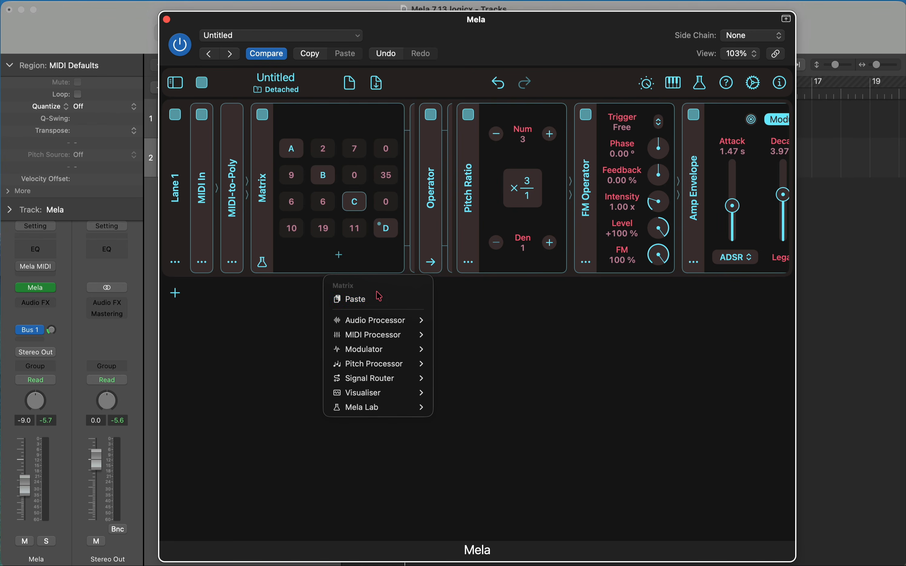
{"action": "mouse_move", "coordinate": [380, 325]}
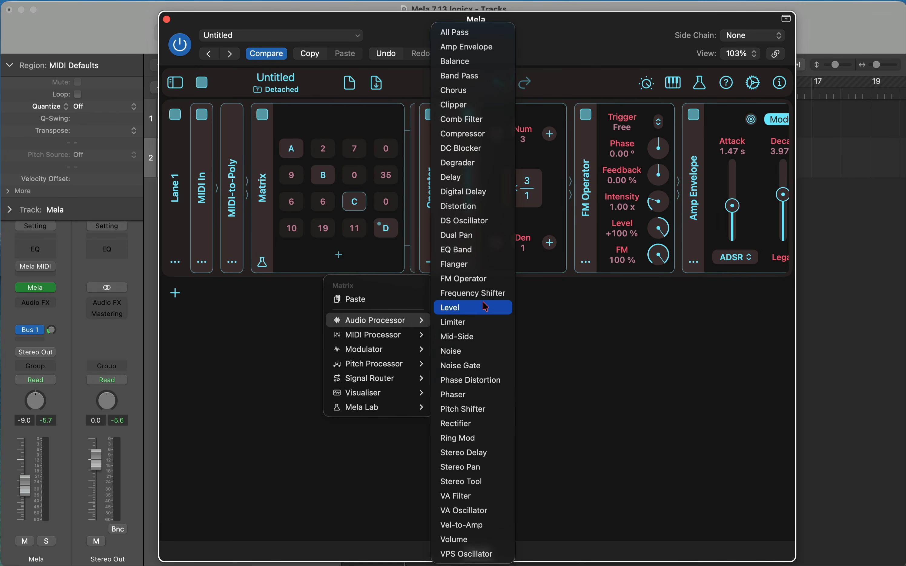
{"action": "left_click", "coordinate": [486, 540]}
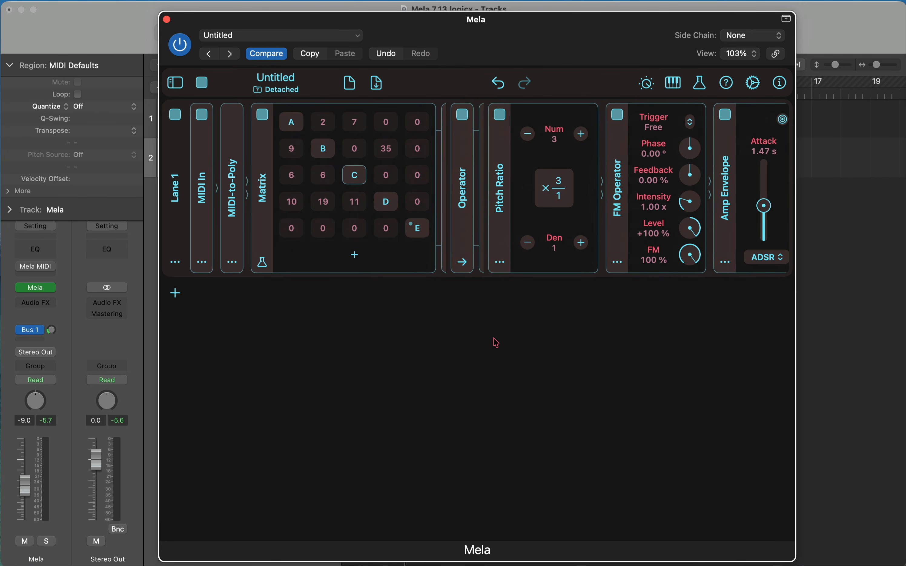
{"action": "left_click", "coordinate": [412, 228]}
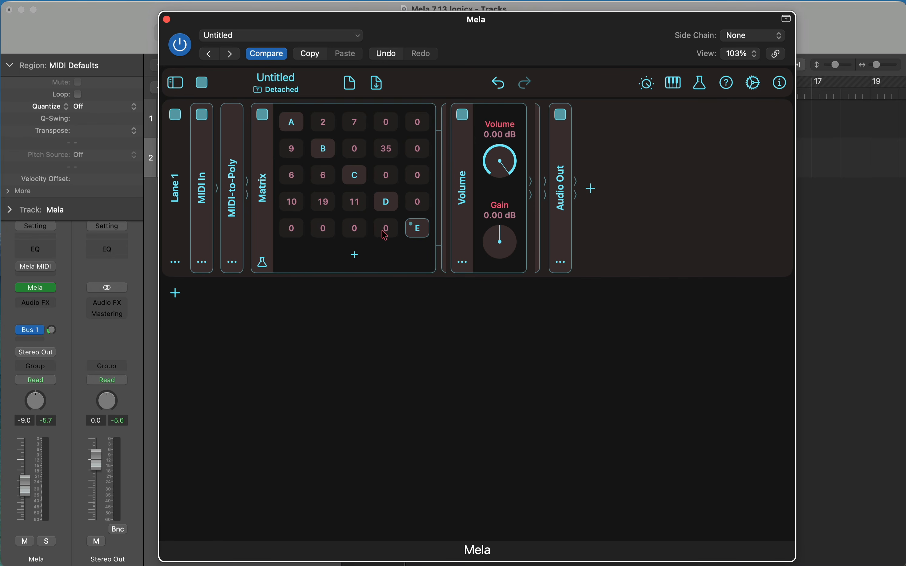
Step: Set the routing amounts in the Matrix's row E to 32, 15, 19 and 37
{"action": "left_click_drag", "start_coordinate": [301, 232], "coordinate": [391, 207]}
{"action": "left_click_drag", "start_coordinate": [393, 230], "coordinate": [393, 214]}
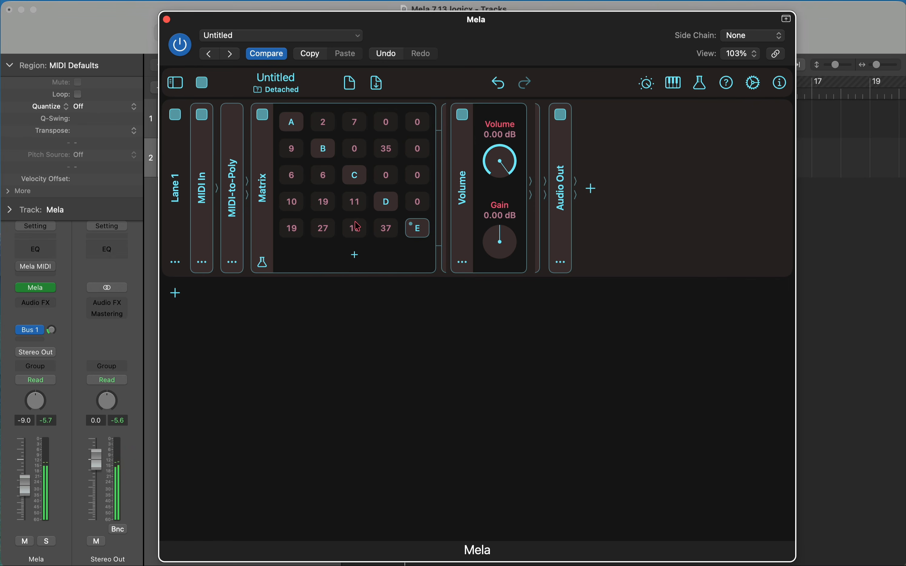
{"action": "left_click_drag", "start_coordinate": [327, 227], "coordinate": [296, 218]}
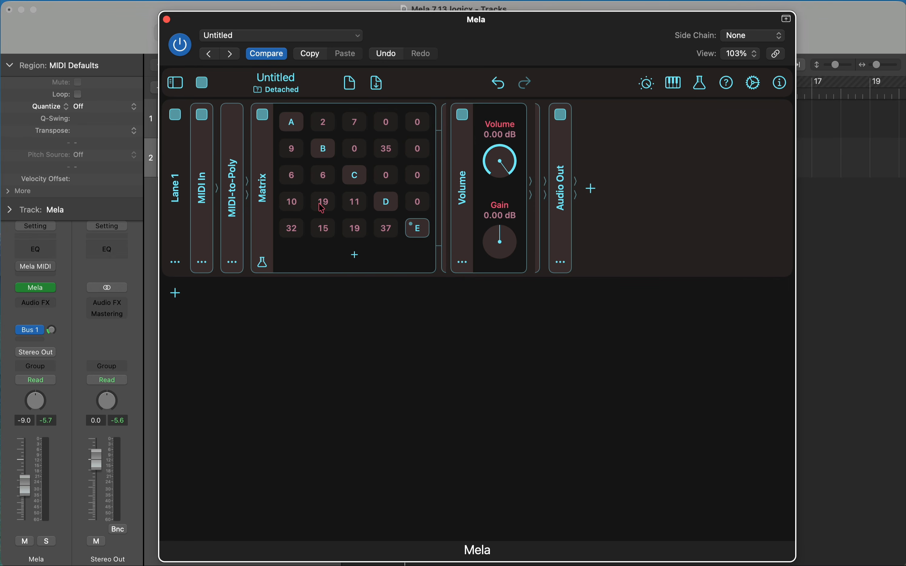
Step: Examine cell C's Operator lane and the presets in the Mela 7.13 folder of the preset browser
{"action": "left_click", "coordinate": [354, 179]}
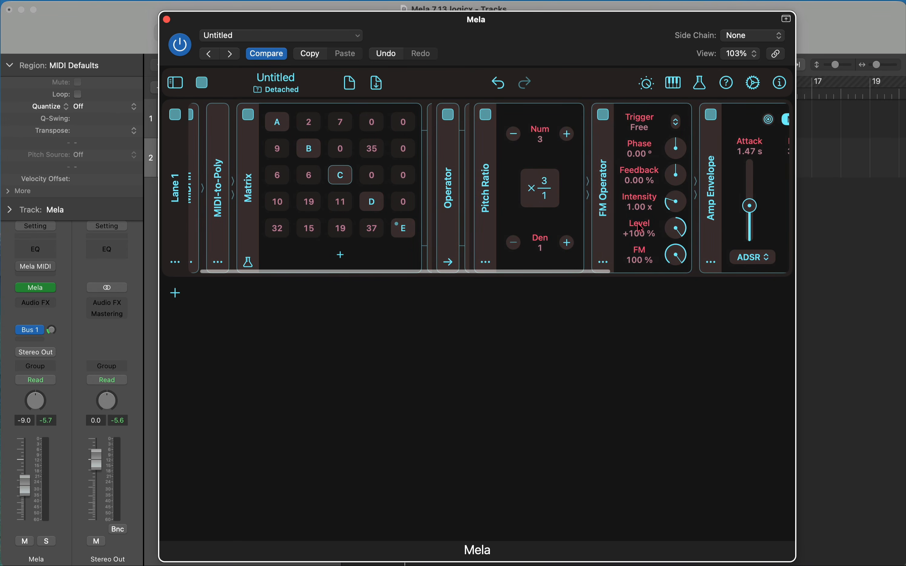
{"action": "scroll", "coordinate": [641, 227], "scroll_direction": "right", "scroll_amount": 3}
{"action": "scroll", "coordinate": [641, 227], "scroll_direction": "left", "scroll_amount": 3}
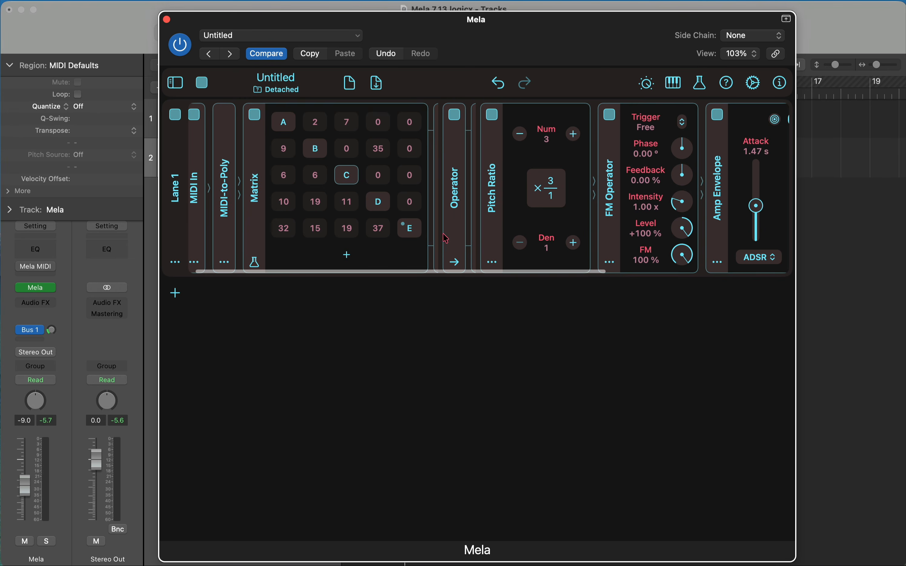
{"action": "scroll", "coordinate": [419, 244], "scroll_direction": "left", "scroll_amount": 1}
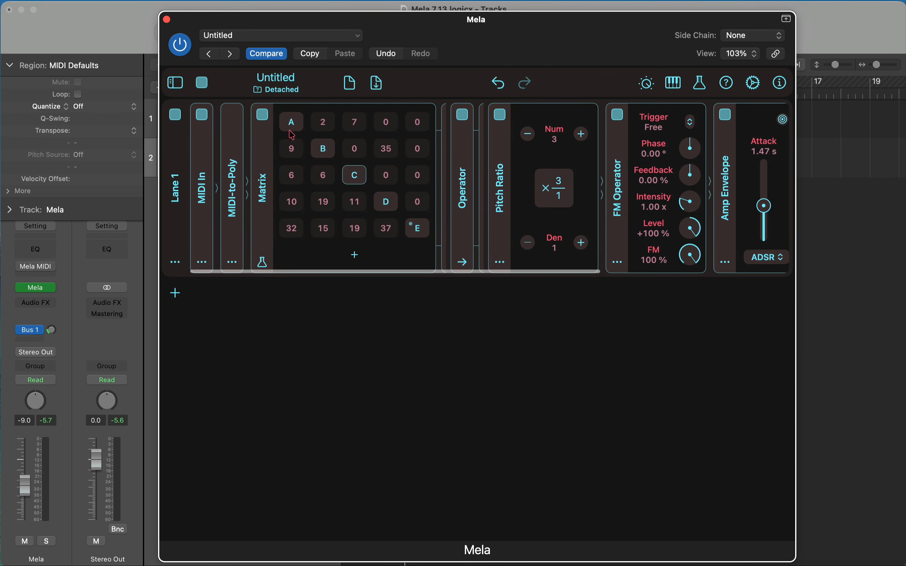
{"action": "left_click", "coordinate": [176, 82]}
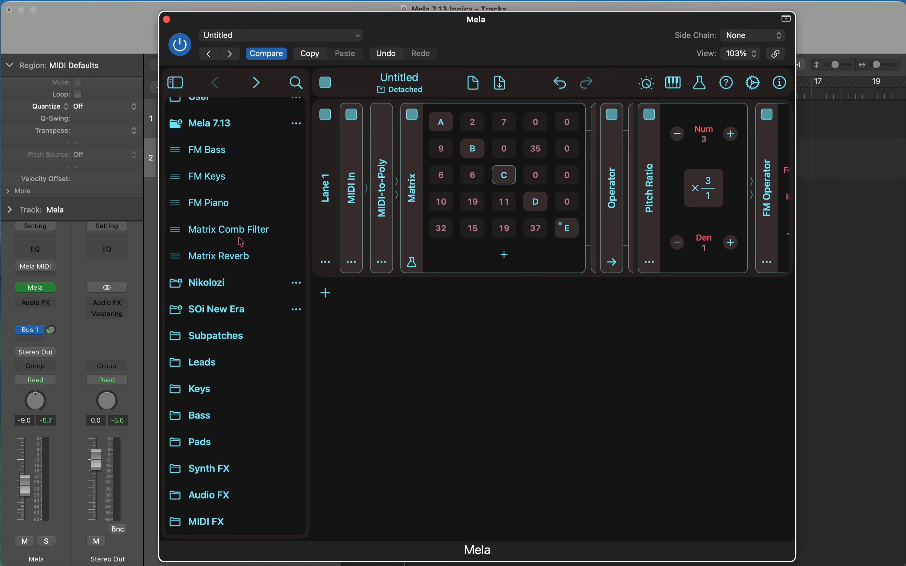
{"action": "left_click", "coordinate": [176, 83]}
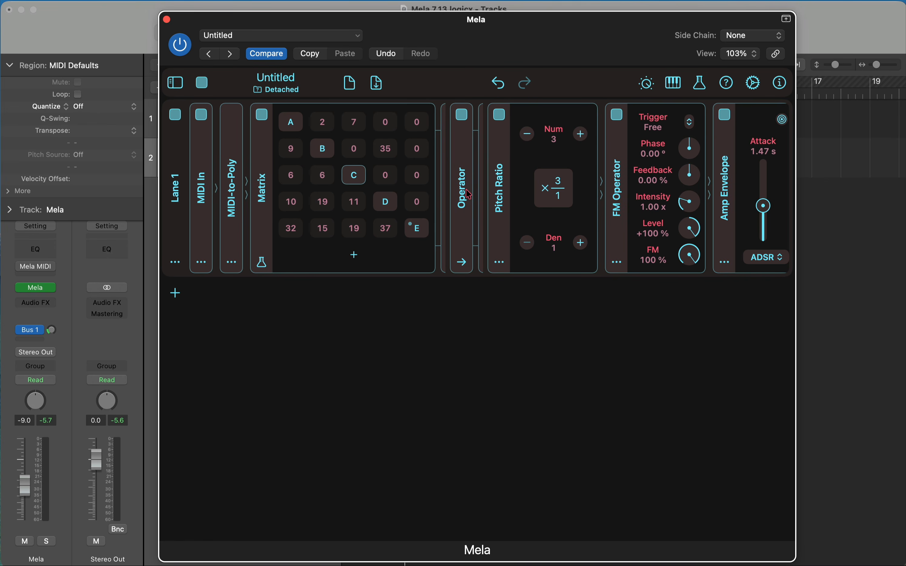
{"action": "scroll", "coordinate": [469, 194], "scroll_direction": "right", "scroll_amount": 5}
{"action": "scroll", "coordinate": [470, 195], "scroll_direction": "left", "scroll_amount": 5}
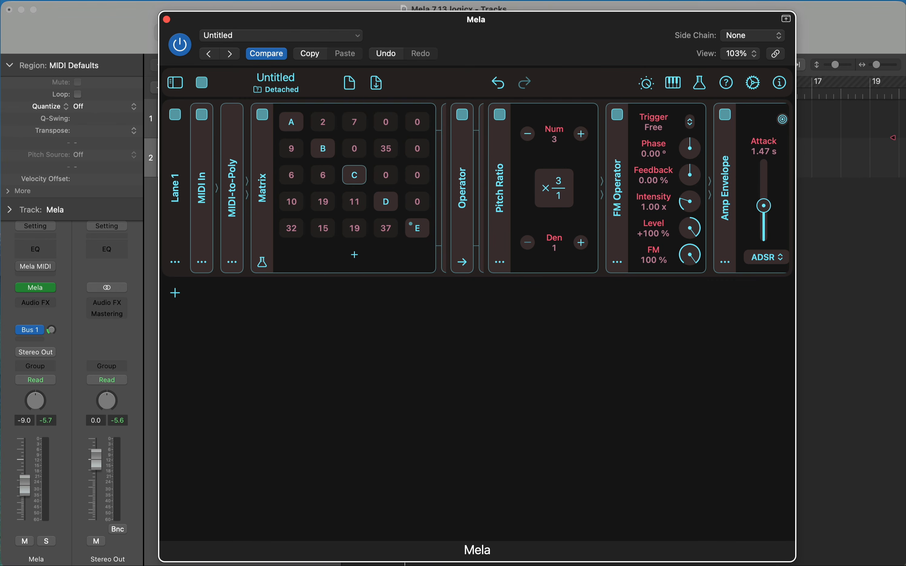
Step: Play the project from the start with the Mela MIDI effect enabled and open Mela's version information
{"action": "left_click_drag", "start_coordinate": [570, 43], "coordinate": [601, 270]}
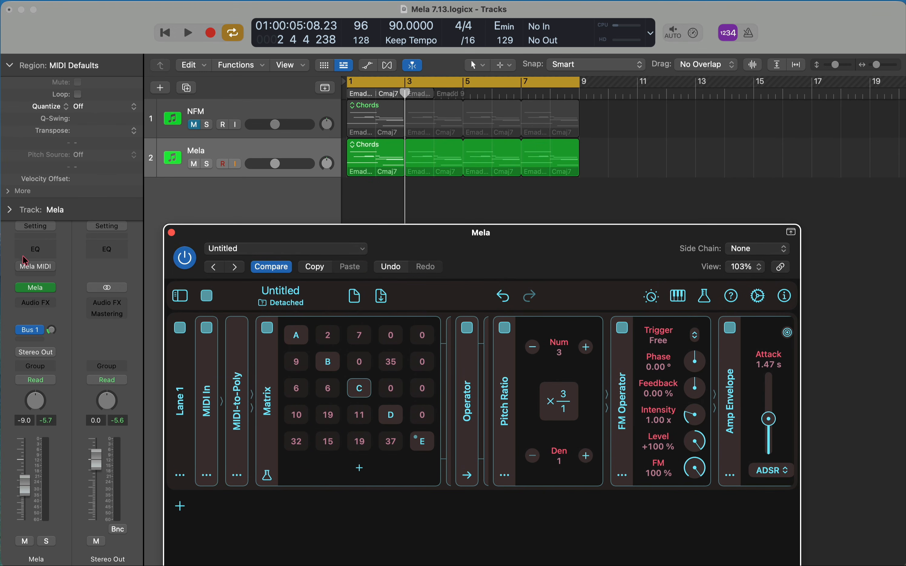
{"action": "key", "text": "Return"}
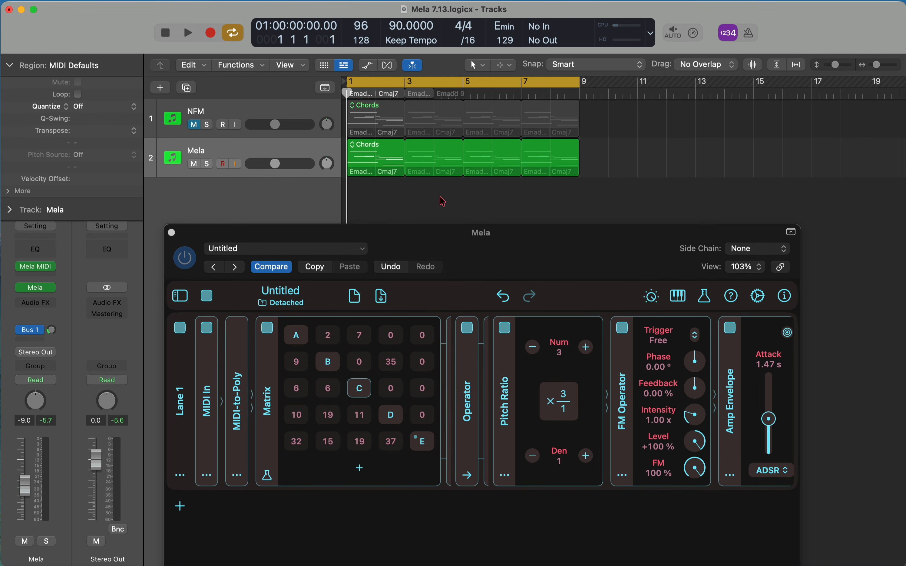
{"action": "key", "text": "space"}
{"action": "left_click_drag", "start_coordinate": [494, 243], "coordinate": [491, 36]}
{"action": "left_click", "coordinate": [785, 94]}
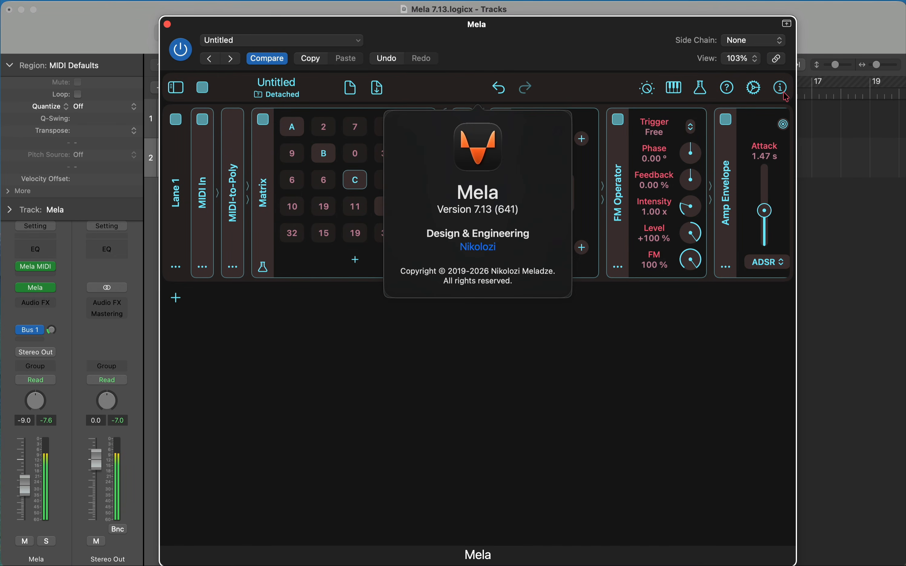